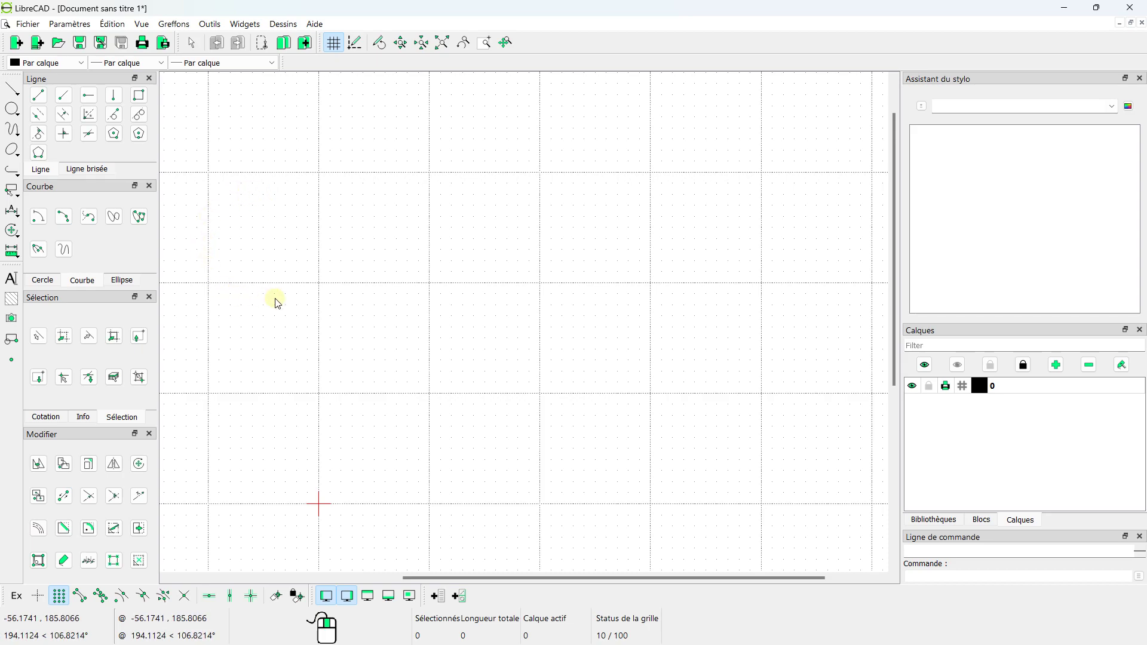
# Step: Zoom the empty canvas in around the origin and hide the drawing grid
pyautogui.scroll(-2, 281, 294)
pyautogui.scroll(-2, 405, 361)
pyautogui.scroll(2, 404, 360)
pyautogui.scroll(2, 440, 387)
pyautogui.scroll(2, 442, 386)
pyautogui.scroll(2, 443, 387)
pyautogui.scroll(2, 487, 368)
pyautogui.scroll(1, 468, 333)
pyautogui.scroll(3, 467, 330)
pyautogui.scroll(1, 468, 336)
pyautogui.scroll(-3, 468, 335)
pyautogui.scroll(-3, 468, 335)
pyautogui.scroll(-2, 467, 335)
pyautogui.scroll(-2, 468, 335)
pyautogui.scroll(3, 469, 332)
pyautogui.scroll(3, 564, 325)
pyautogui.scroll(2, 566, 327)
pyautogui.scroll(-4, 505, 347)
pyautogui.scroll(-3, 508, 350)
pyautogui.scroll(1, 505, 343)
pyautogui.scroll(2, 541, 334)
pyautogui.scroll(2, 474, 334)
pyautogui.scroll(2, 449, 345)
pyautogui.scroll(3, 489, 354)
pyautogui.scroll(1, 487, 350)
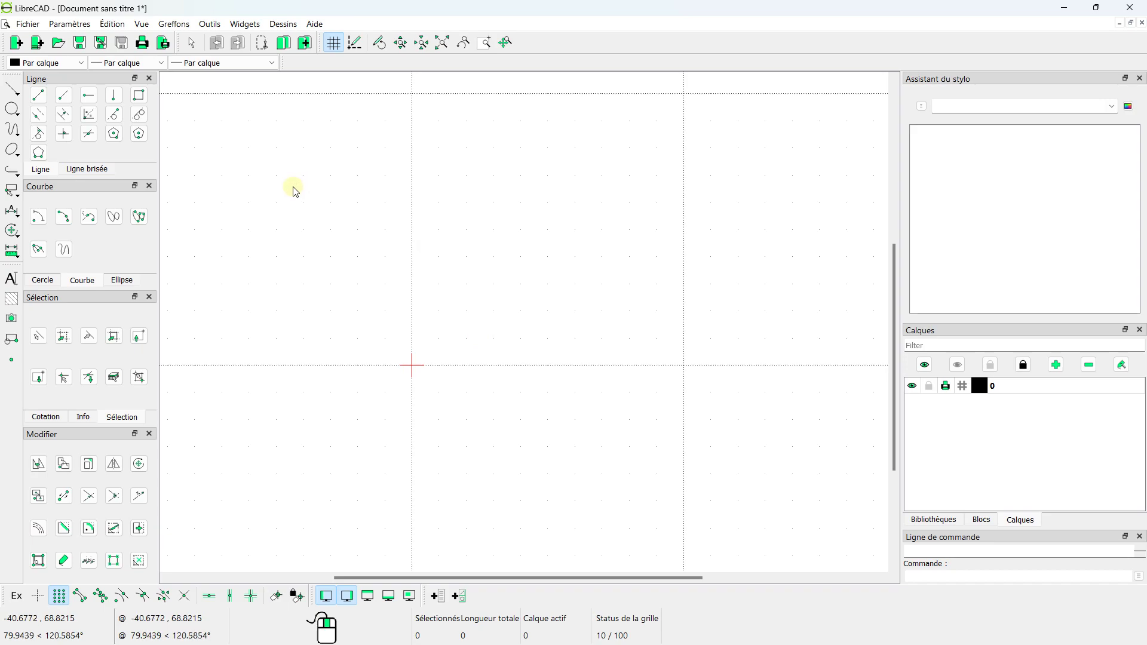
pyautogui.click(333, 48)
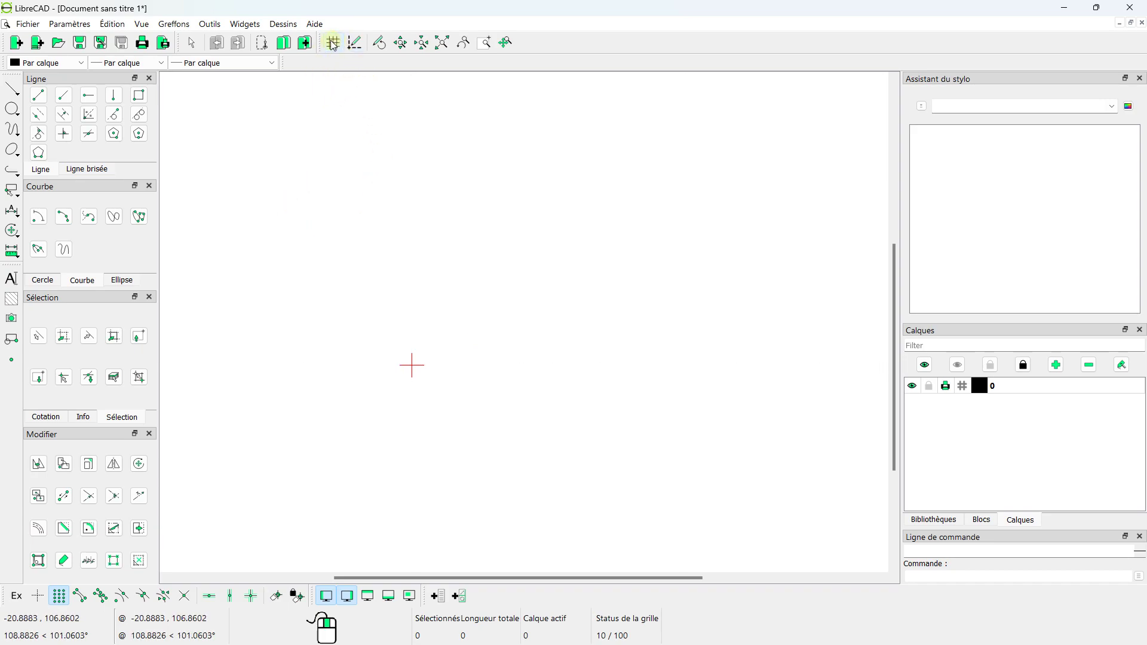
# Step: Toggle the drawing grid off and on several times, leaving it displayed
pyautogui.click(334, 46)
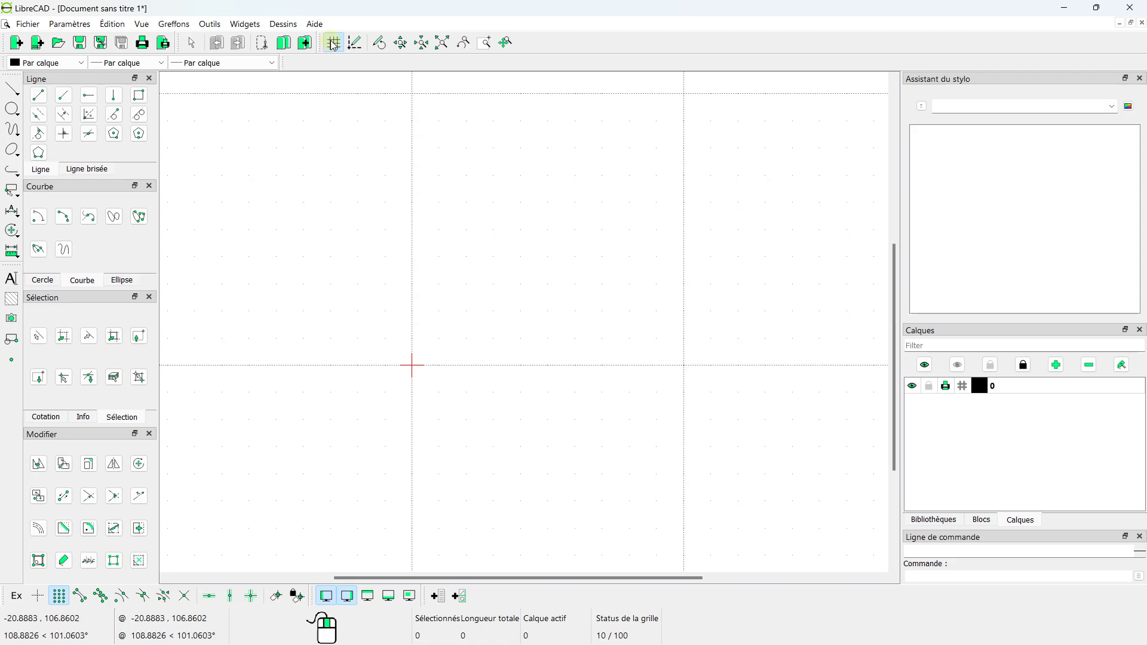
pyautogui.click(334, 46)
pyautogui.click(334, 46)
pyautogui.click(334, 46)
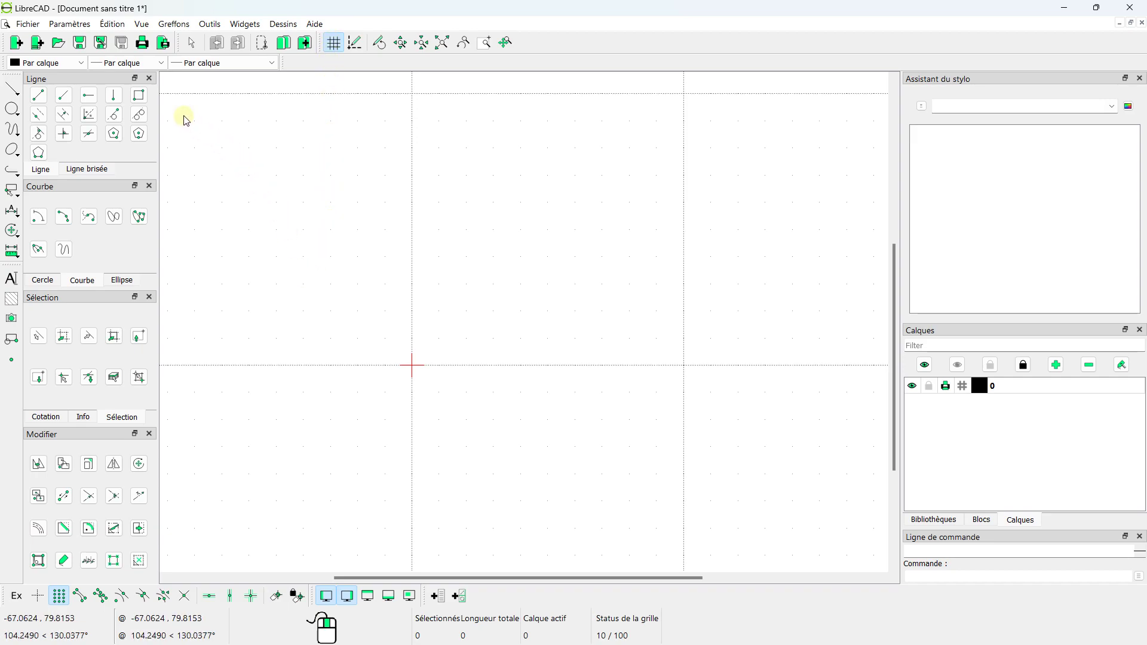
pyautogui.click(76, 24)
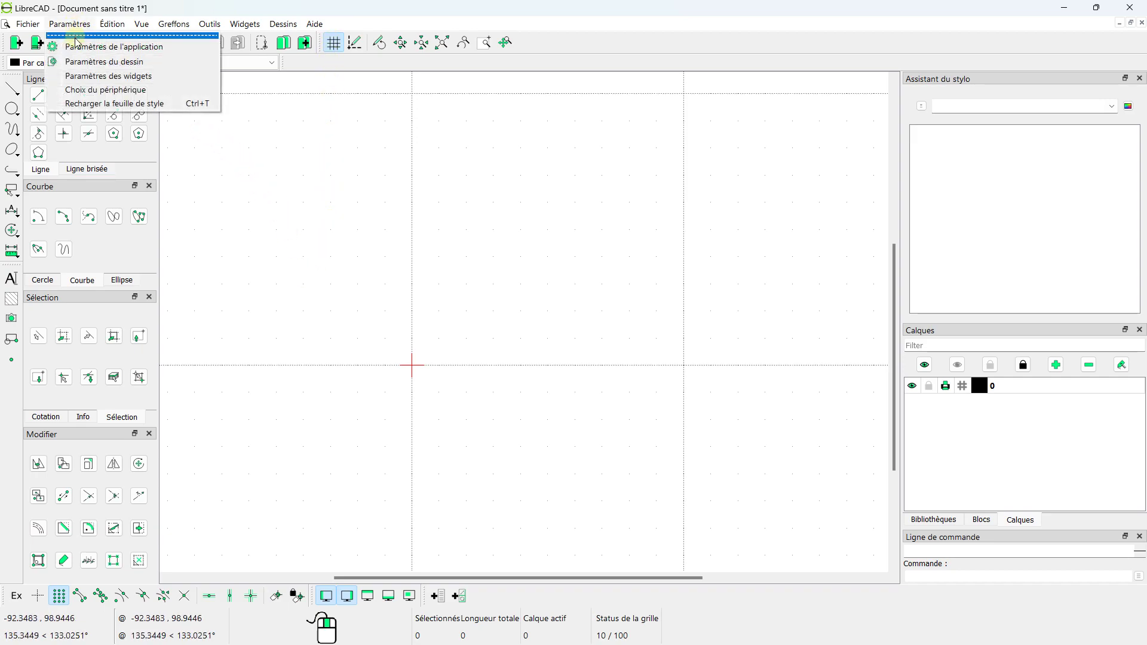
# Step: Inspect the Unités tab and its unit list in Paramètres du dessin, closing without changes
pyautogui.click(81, 61)
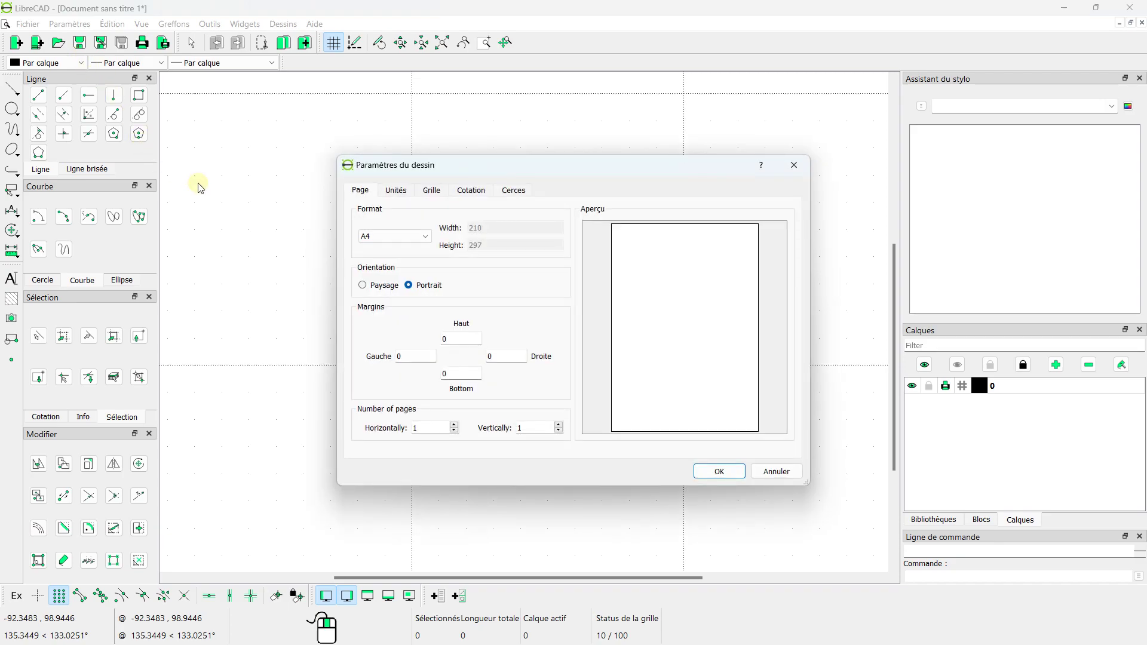
pyautogui.click(398, 192)
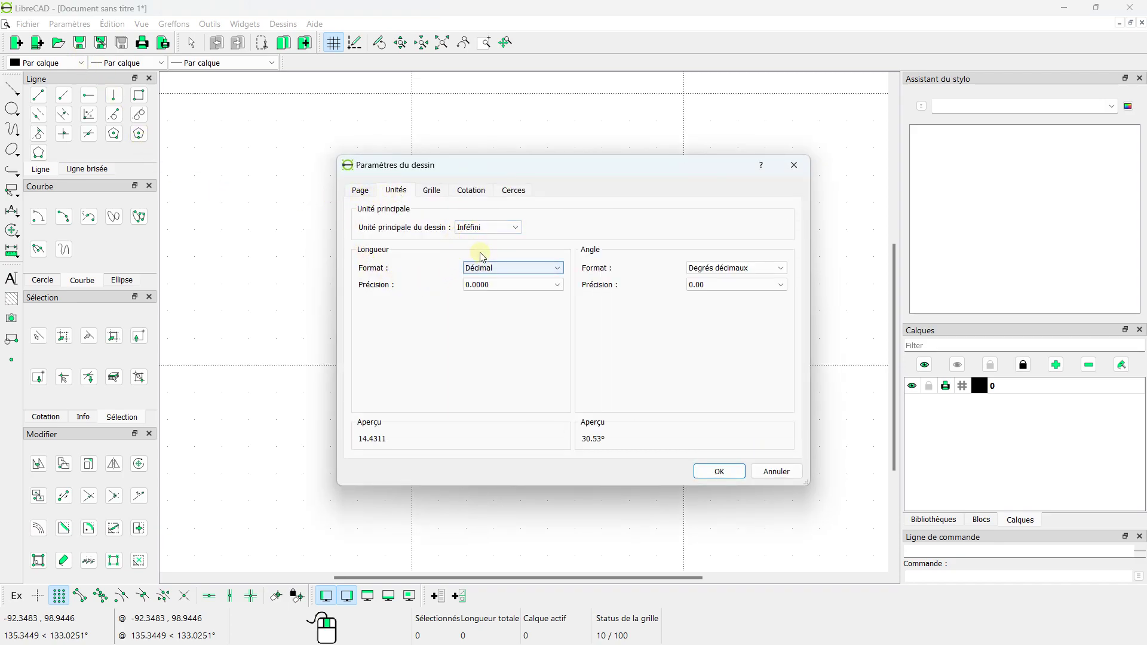
pyautogui.click(483, 231)
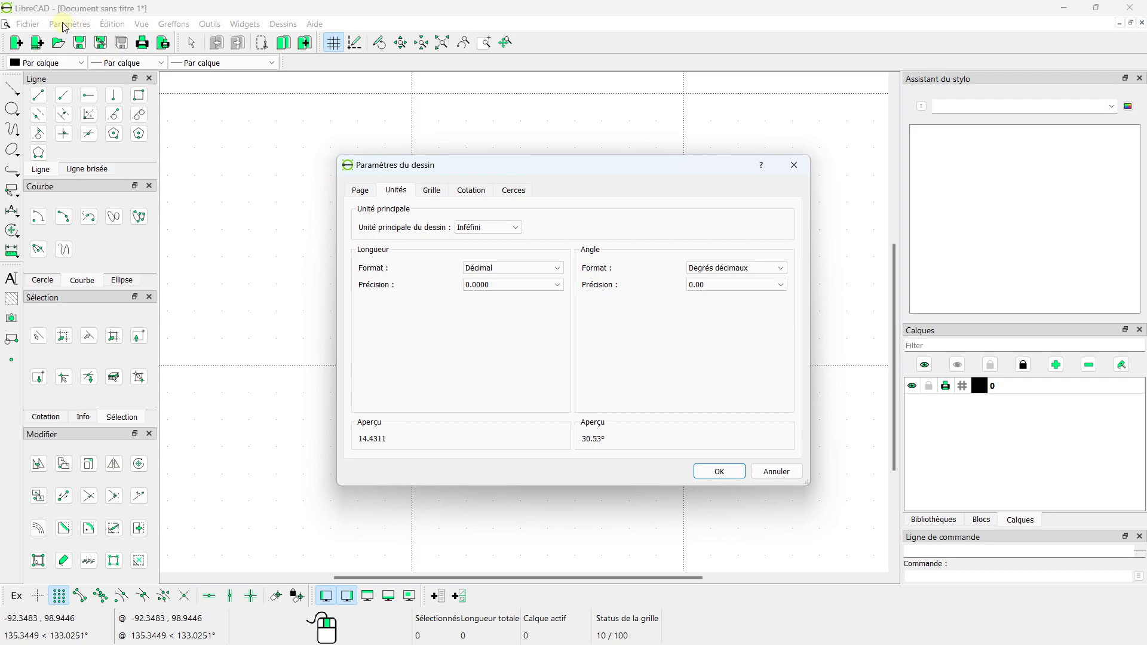
pyautogui.click(794, 166)
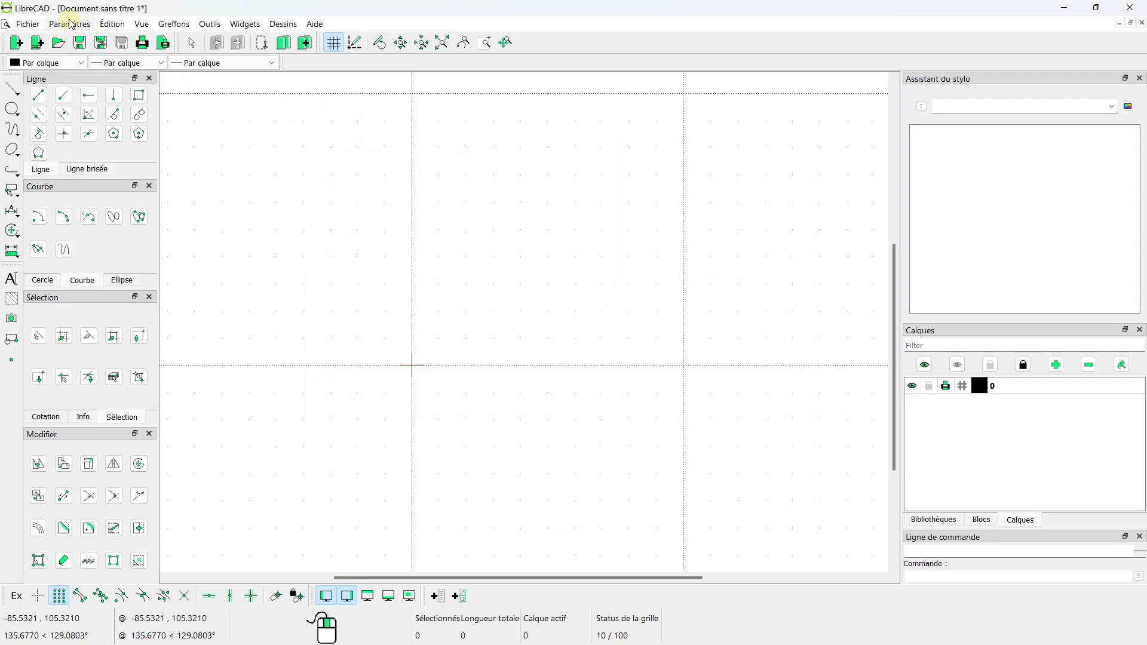
# Step: Confirm in application preferences that the default unit for new drawings is Millimètre
pyautogui.click(69, 24)
pyautogui.click(78, 48)
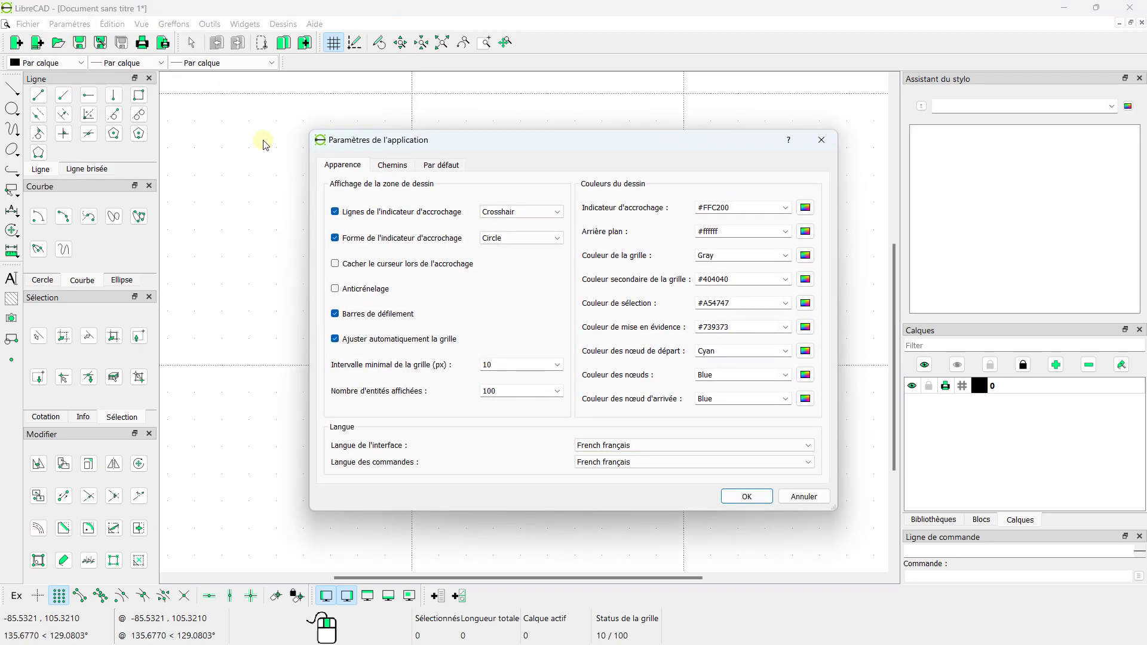
pyautogui.click(430, 169)
pyautogui.click(389, 167)
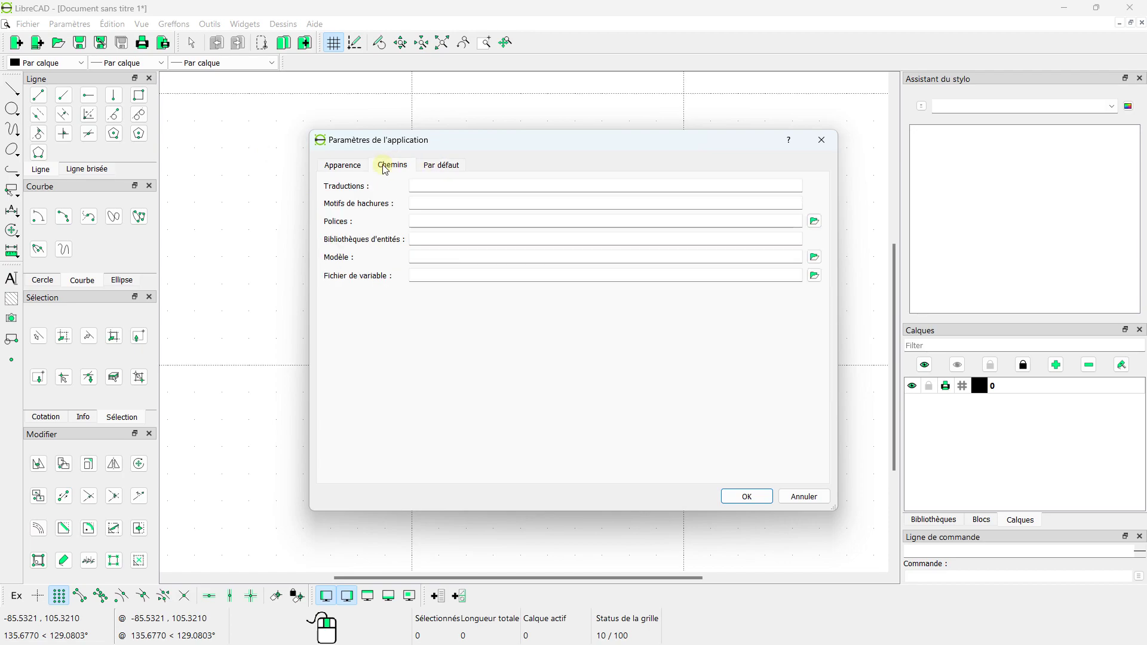
pyautogui.click(433, 168)
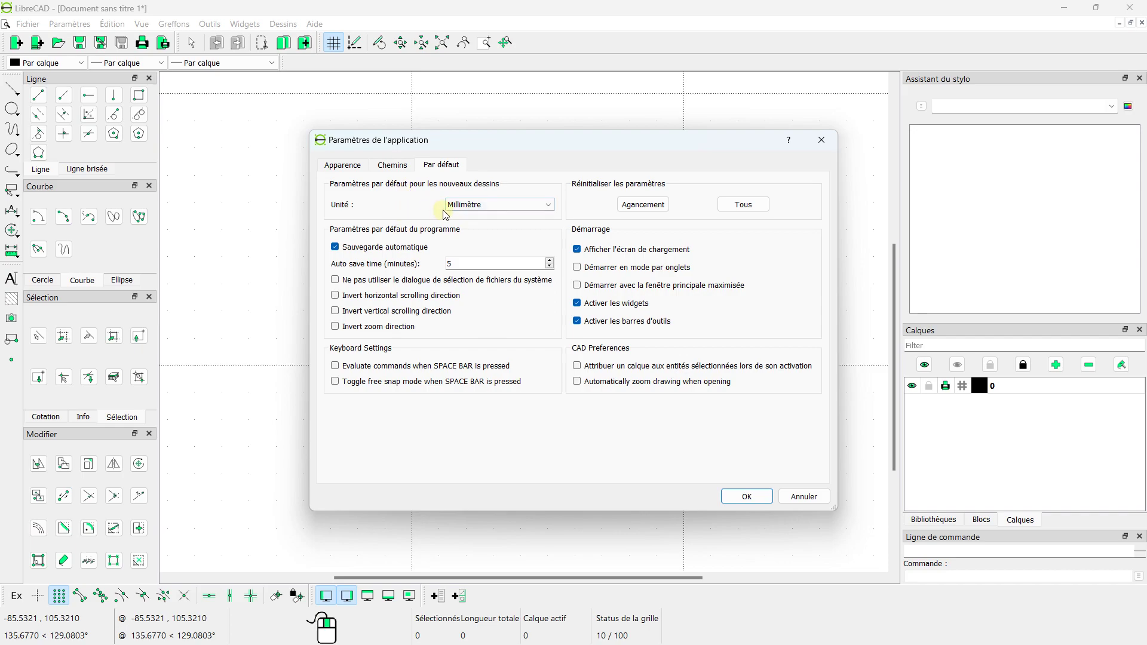
pyautogui.click(547, 205)
pyautogui.click(821, 140)
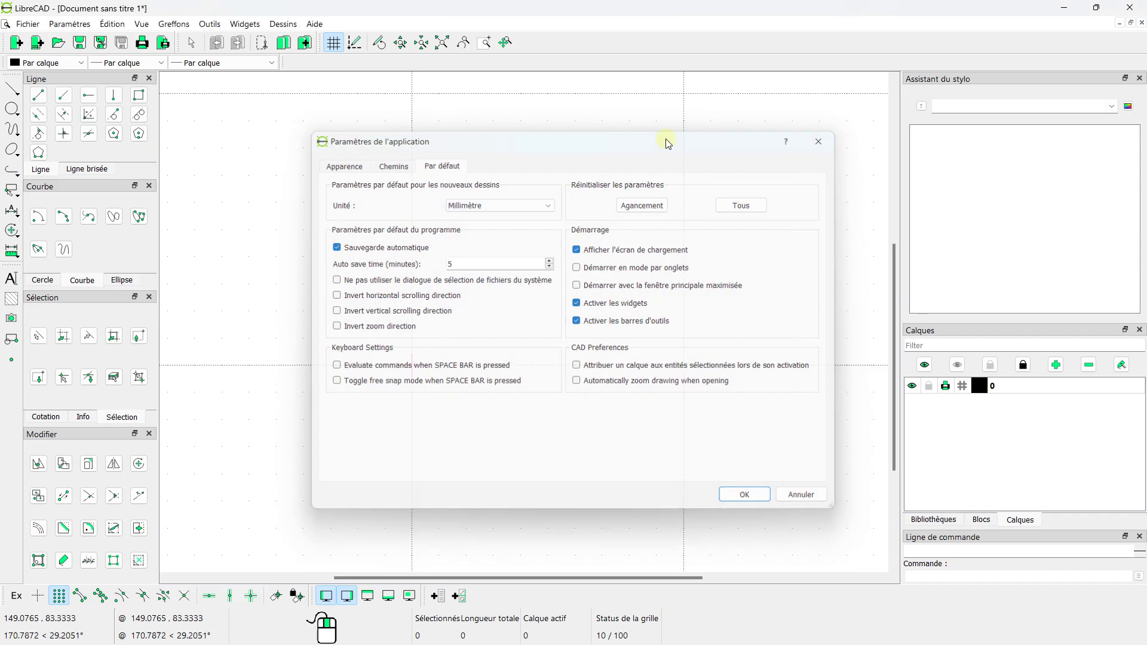
pyautogui.click(70, 24)
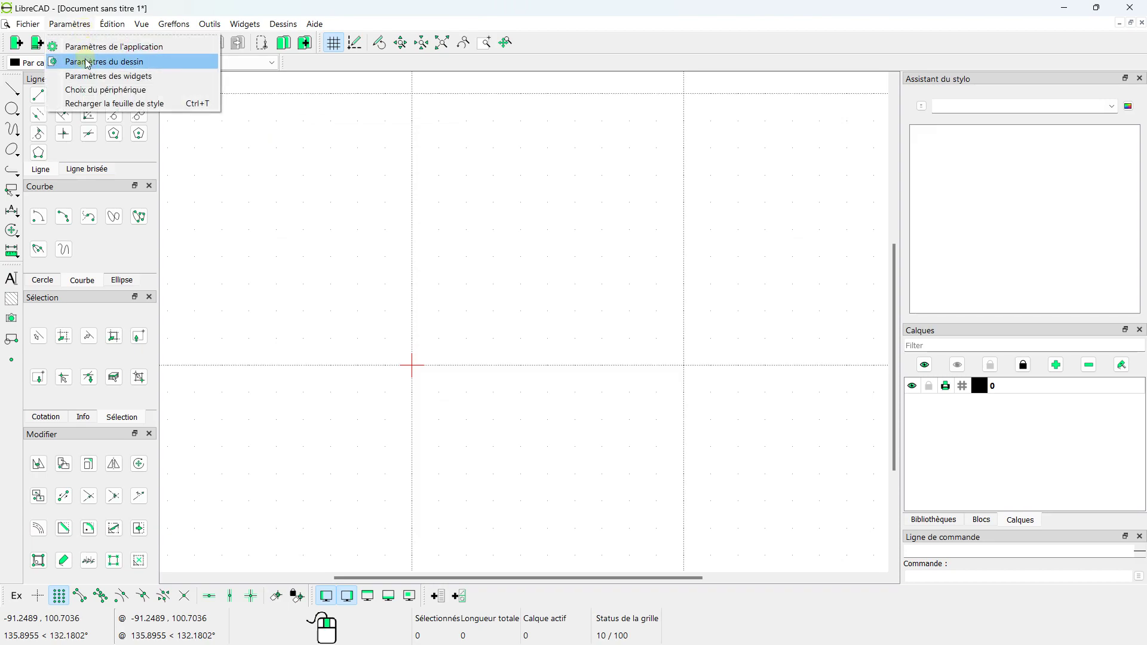
# Step: Browse the main drawing unit list in Paramètres du dessin without changing it
pyautogui.click(87, 62)
pyautogui.click(501, 227)
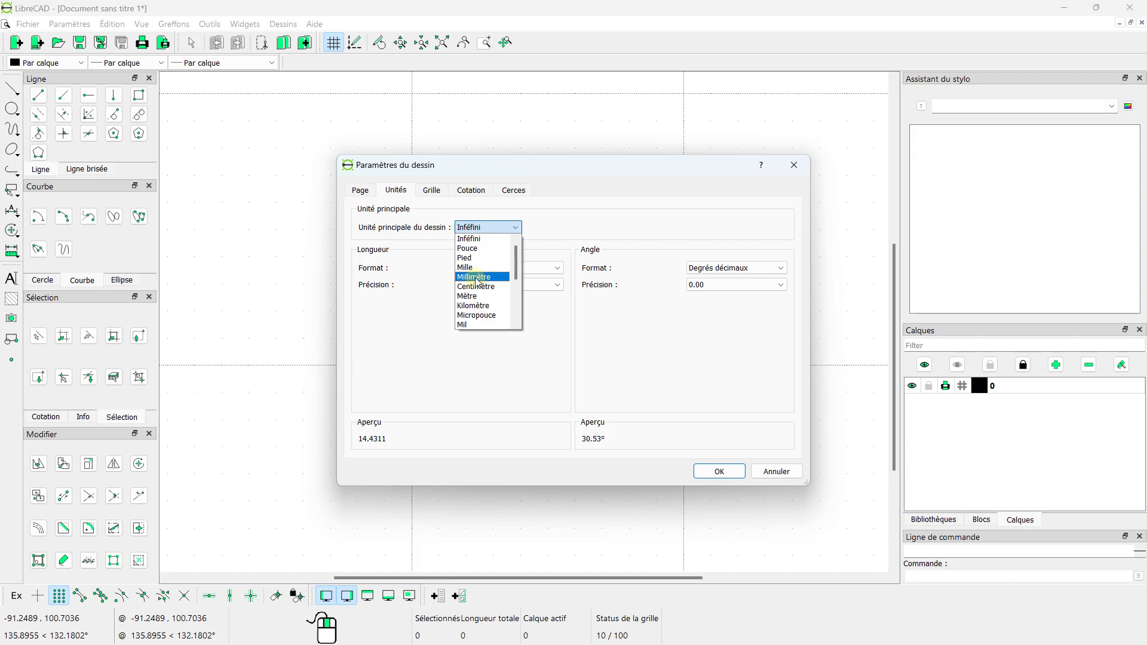
pyautogui.click(547, 224)
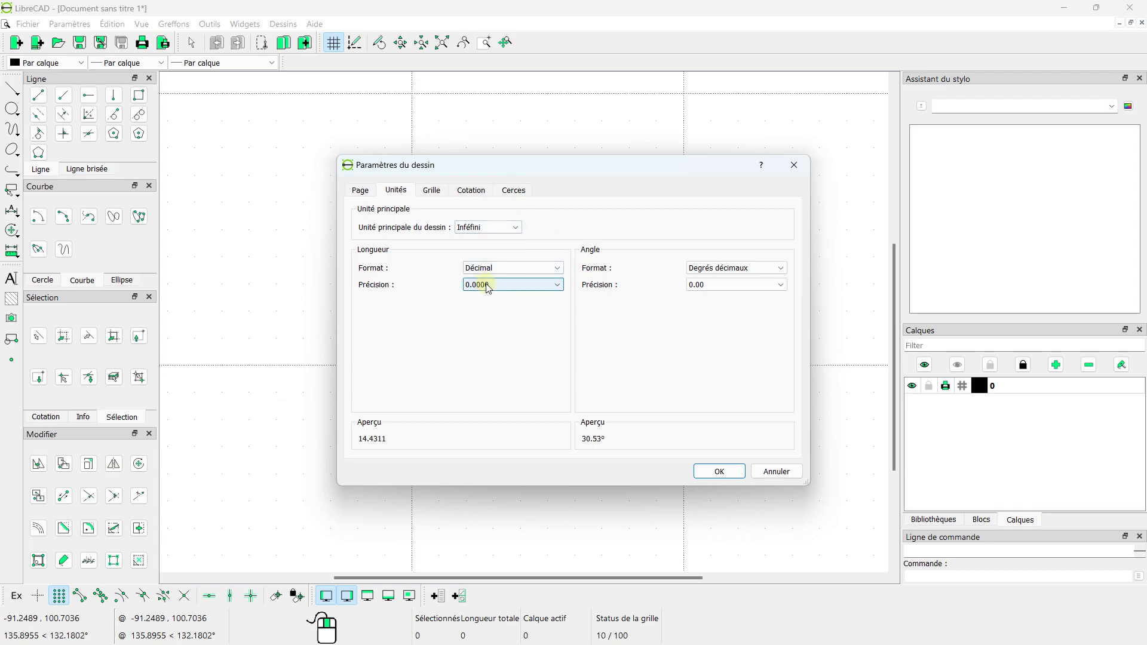
# Step: Keep Afficher la grille checked, select Grille isométrique, and apply with OK
pyautogui.click(431, 190)
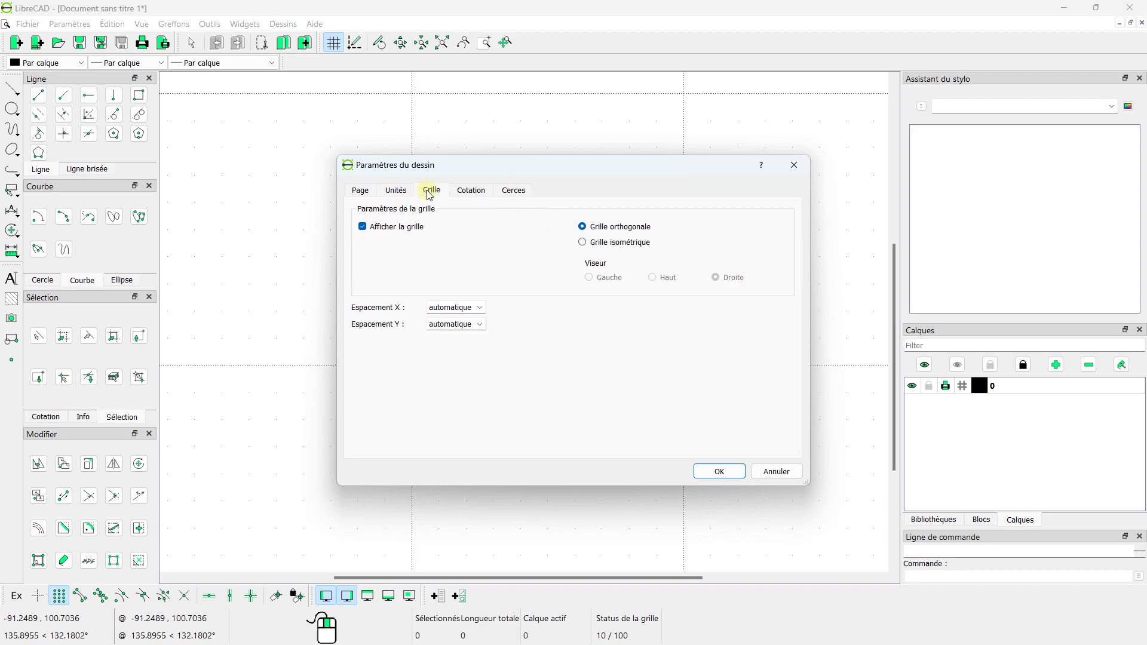
pyautogui.click(381, 229)
pyautogui.click(382, 230)
pyautogui.click(389, 229)
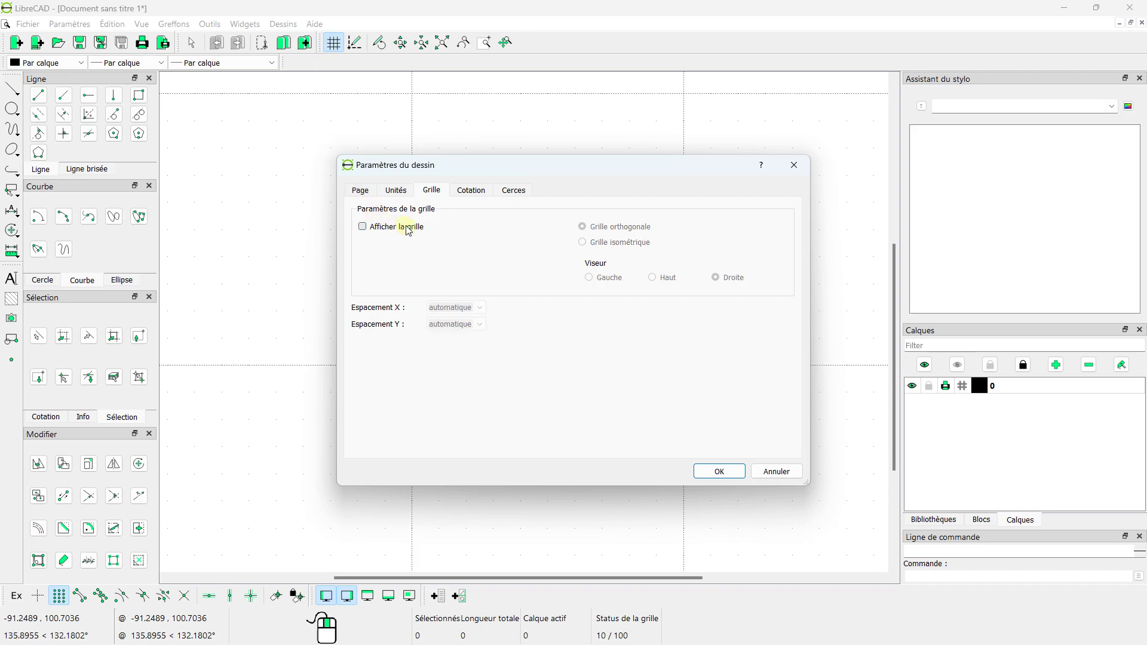
pyautogui.click(411, 230)
pyautogui.click(608, 243)
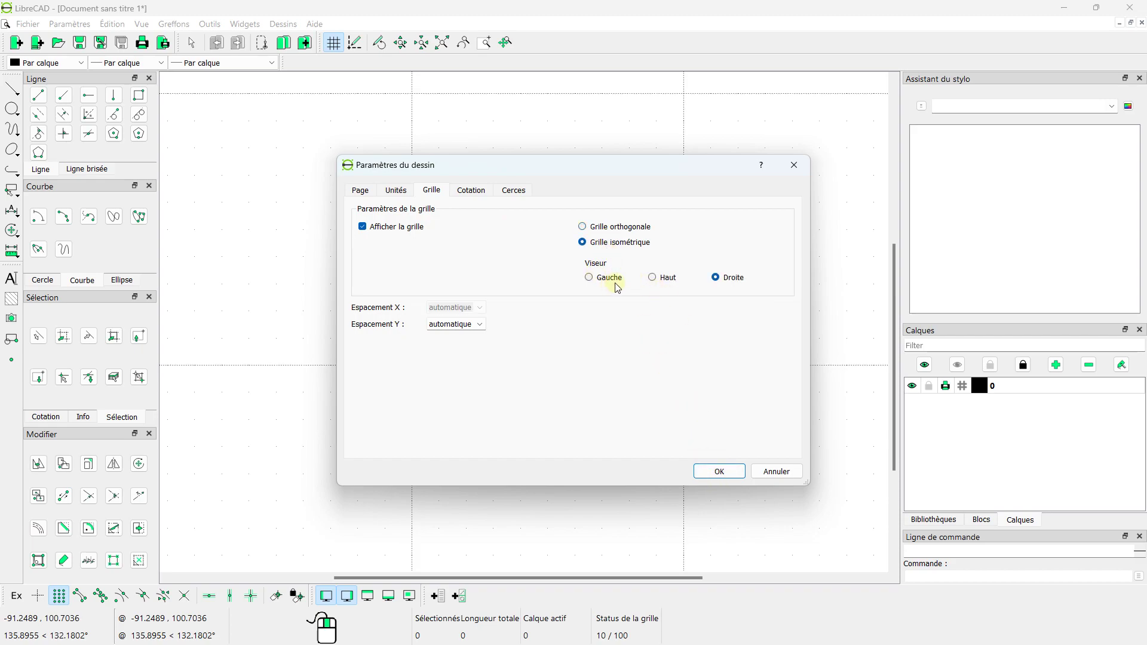
pyautogui.click(720, 472)
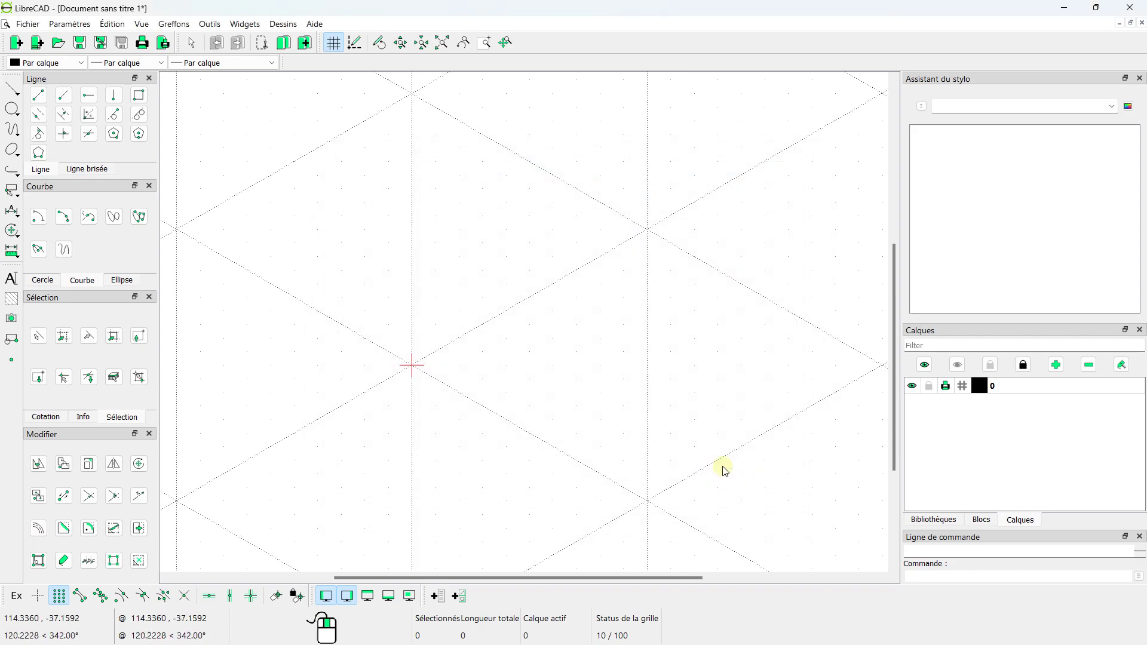
# Step: Set the drawing grid to Grille orthogonale with automatic horizontal spacing and apply
pyautogui.scroll(-3, 515, 351)
pyautogui.scroll(-1, 515, 350)
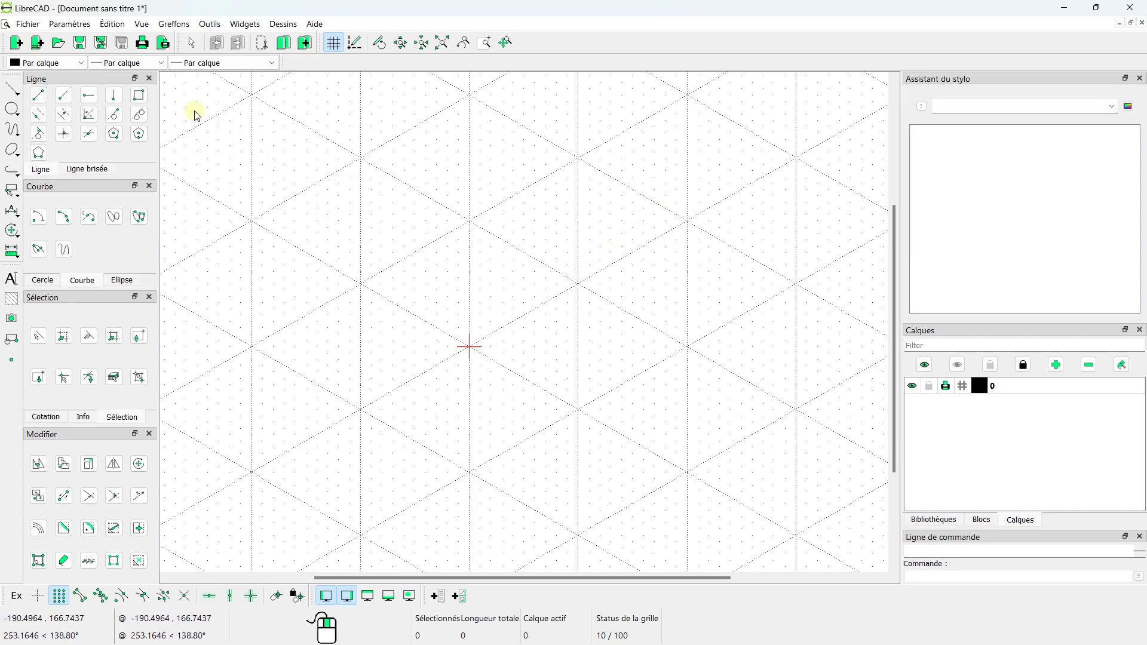
pyautogui.click(78, 26)
pyautogui.click(89, 62)
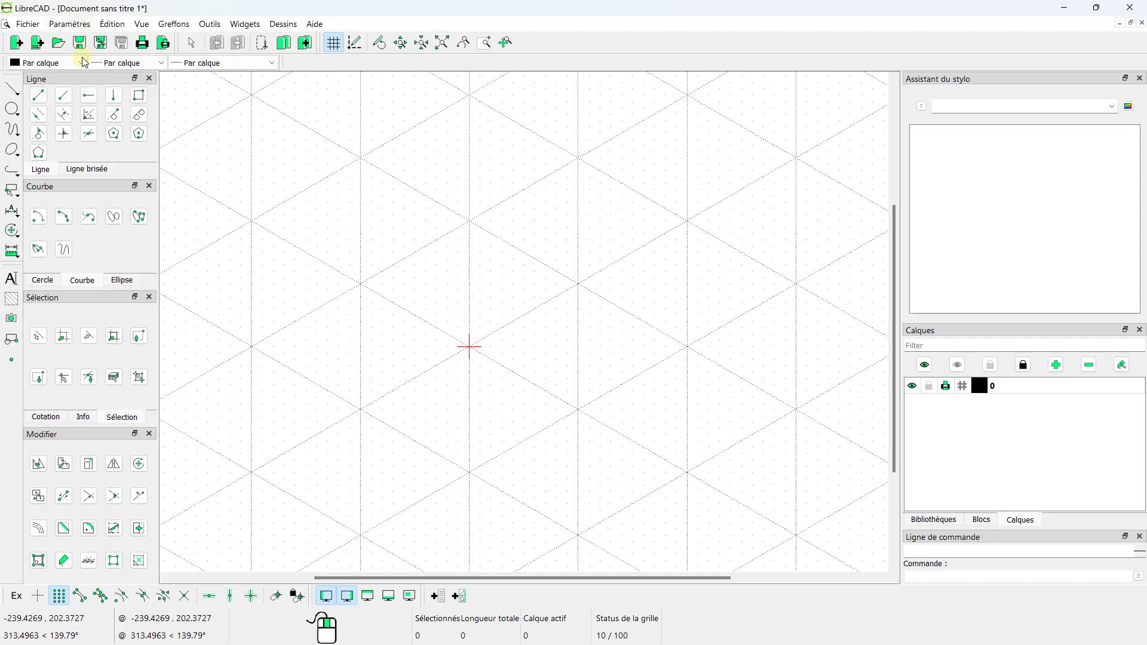
pyautogui.click(611, 227)
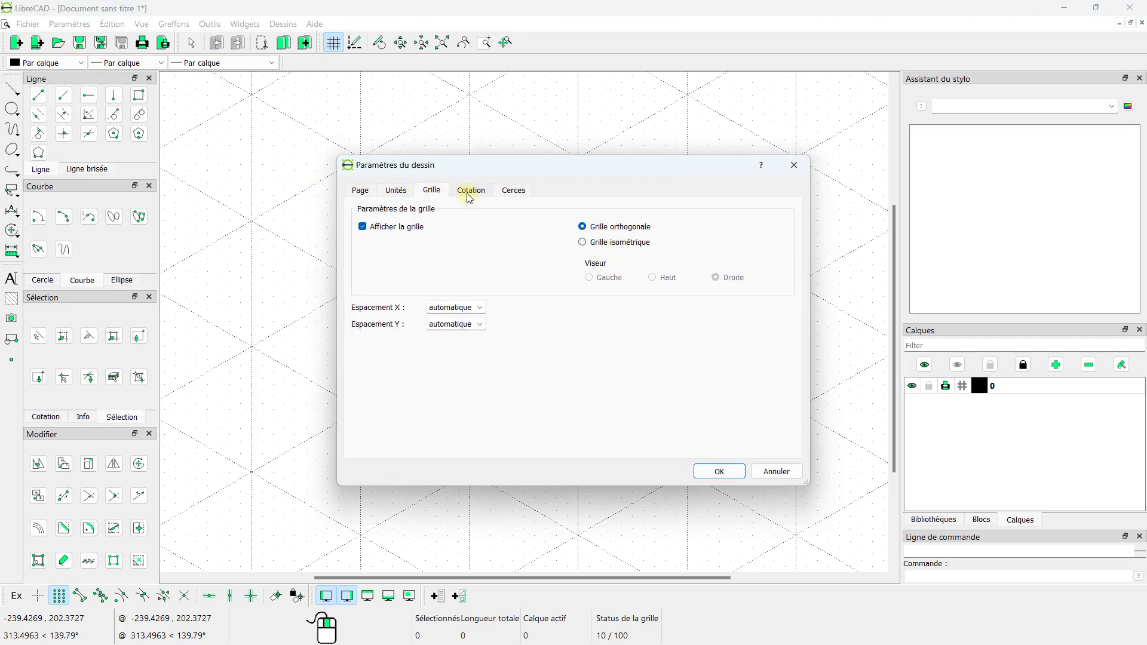
pyautogui.click(481, 308)
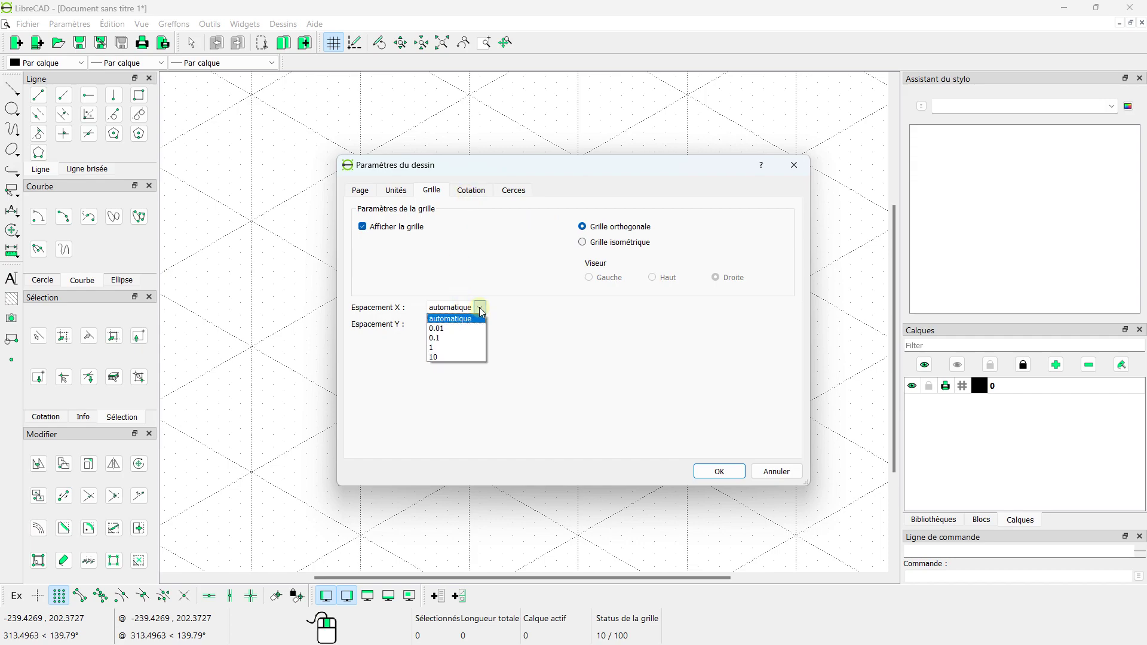
pyautogui.click(482, 312)
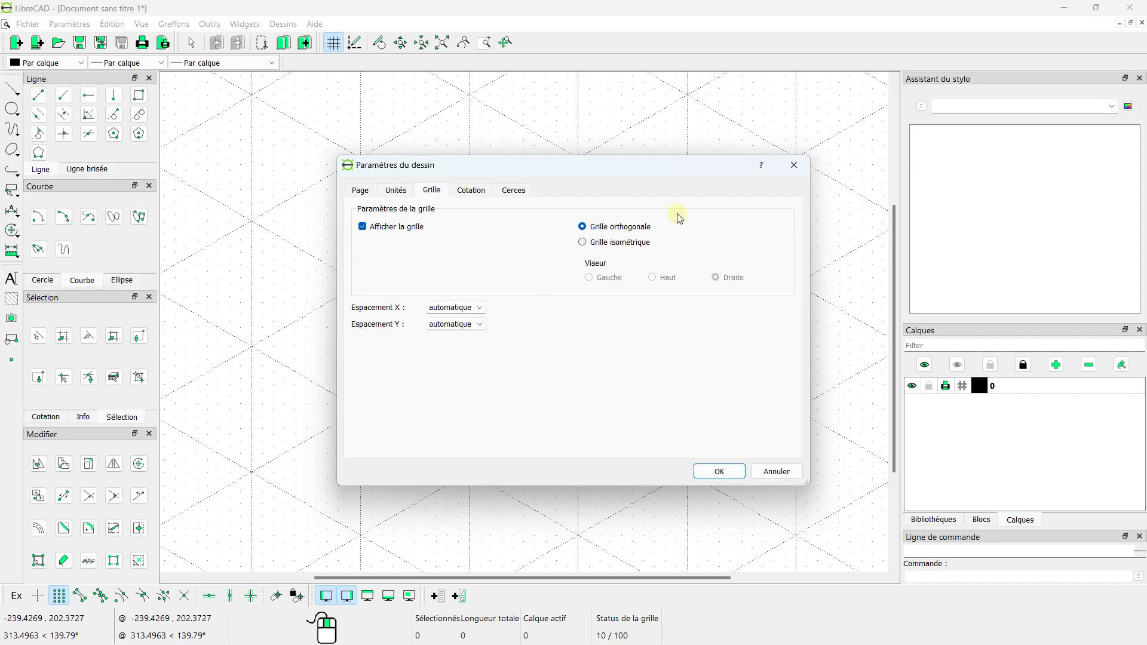
pyautogui.click(720, 471)
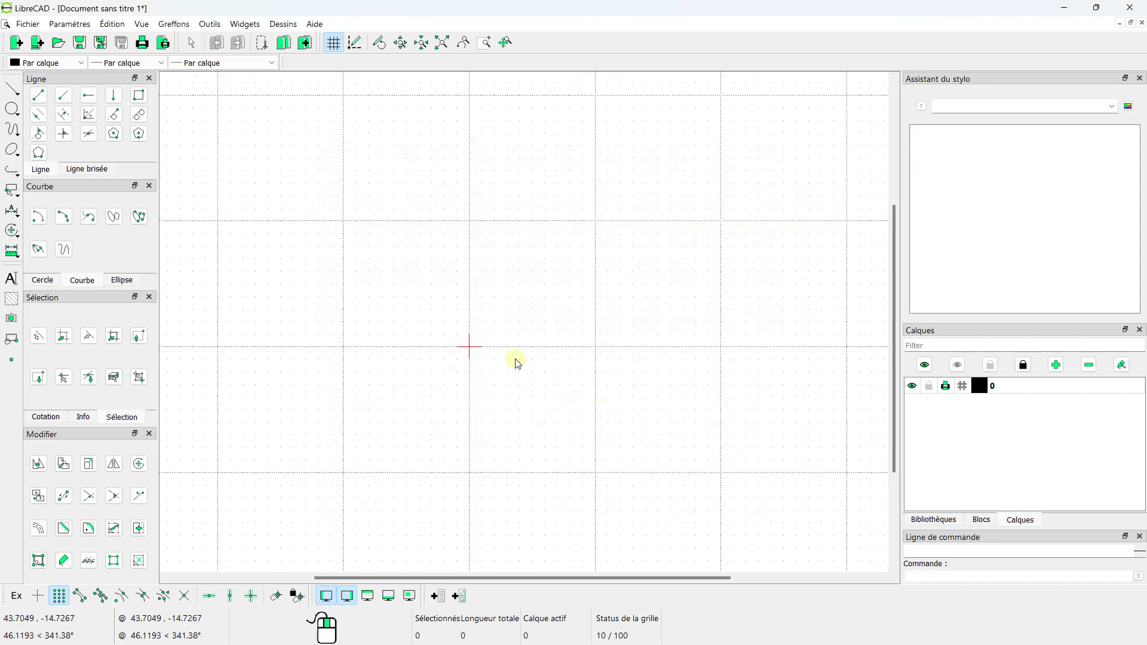
# Step: Zoom the empty canvas and activate the Ligne (2 points) tool
pyautogui.scroll(1, 559, 307)
pyautogui.scroll(2, 559, 307)
pyautogui.scroll(1, 559, 307)
pyautogui.scroll(-1, 561, 309)
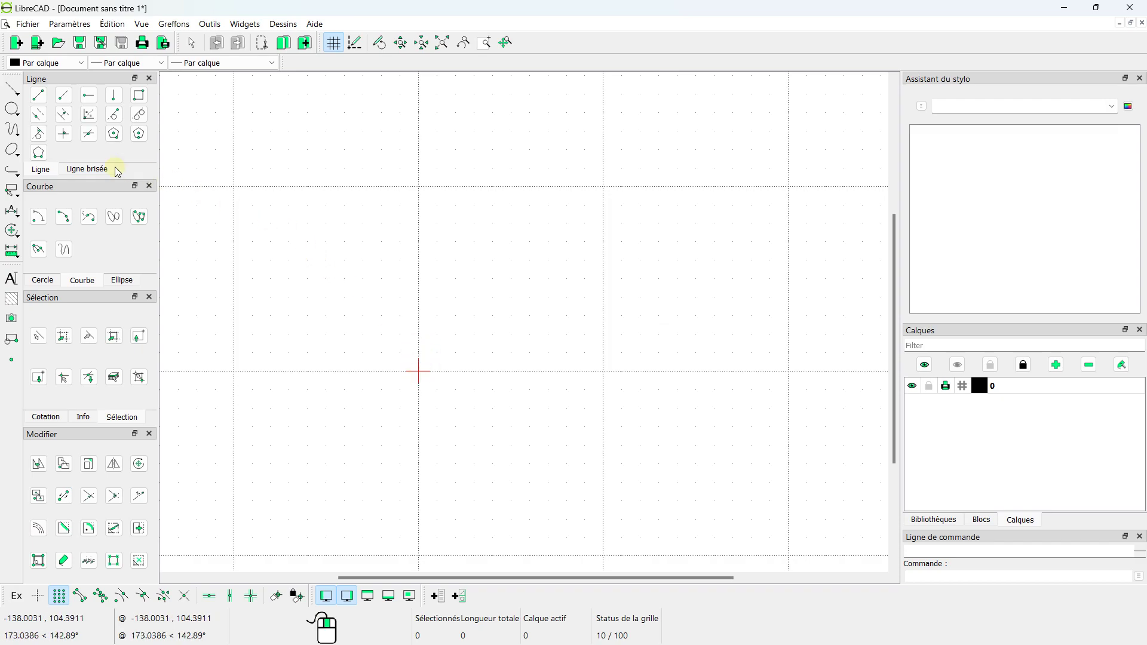
pyautogui.click(37, 97)
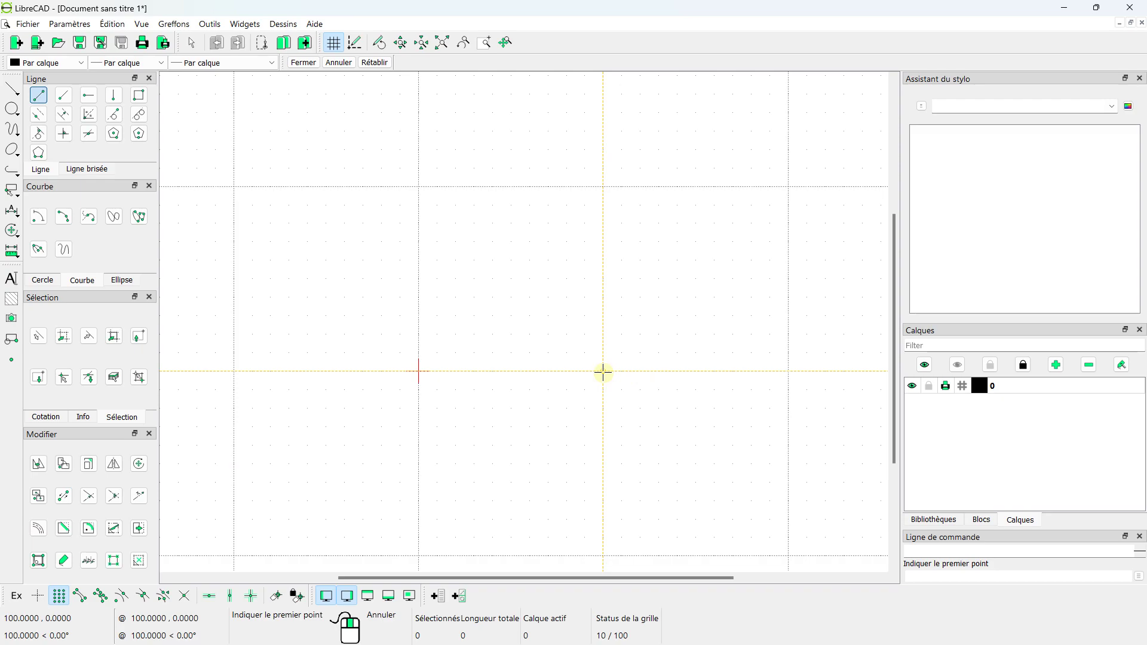
# Step: Zoom around the canvas and disable 'Accrocher la grille' in the snap toolbar
pyautogui.scroll(3, 604, 372)
pyautogui.scroll(3, 603, 372)
pyautogui.scroll(-5, 603, 373)
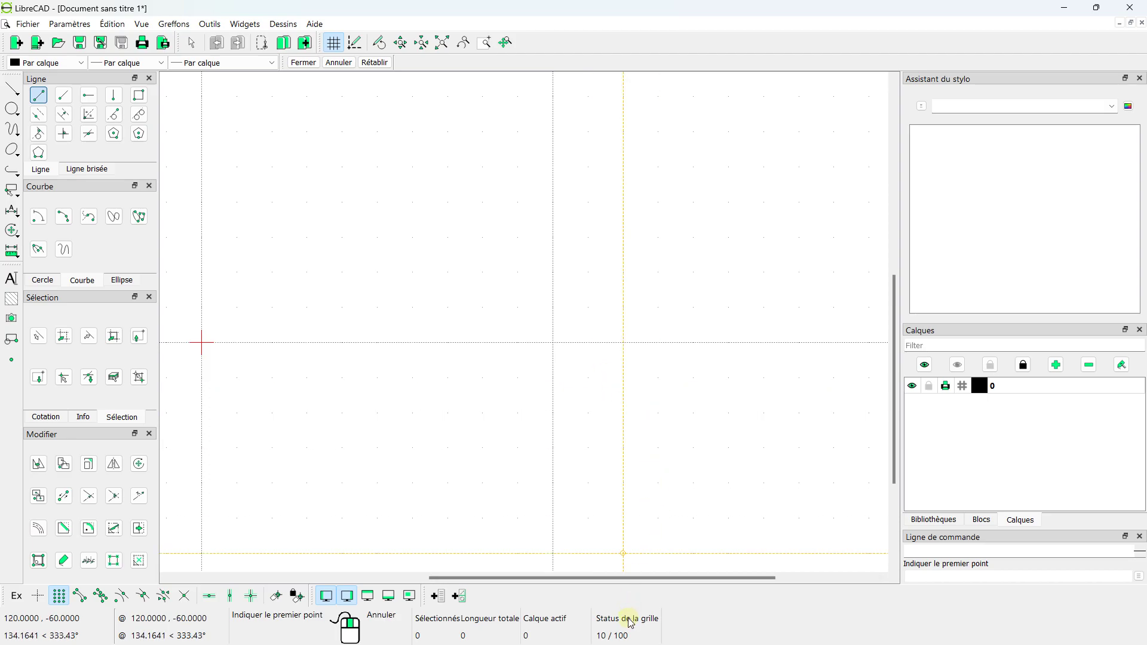
pyautogui.scroll(2, 554, 345)
pyautogui.scroll(2, 553, 345)
pyautogui.scroll(1, 554, 345)
pyautogui.scroll(2, 554, 345)
pyautogui.scroll(2, 553, 345)
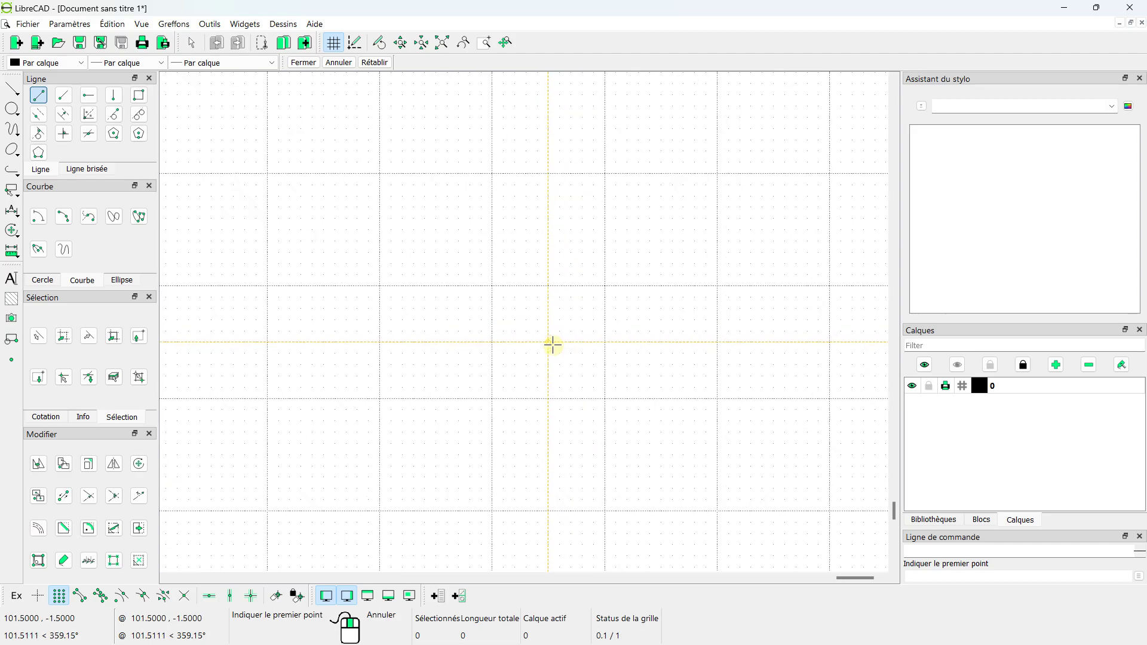
pyautogui.scroll(1, 553, 345)
pyautogui.scroll(1, 553, 345)
pyautogui.scroll(1, 553, 345)
pyautogui.scroll(-3, 605, 428)
pyautogui.scroll(-3, 605, 428)
pyautogui.scroll(-4, 603, 413)
pyautogui.scroll(-4, 603, 414)
pyautogui.scroll(-3, 604, 414)
pyautogui.scroll(-1, 602, 384)
pyautogui.scroll(-2, 601, 384)
pyautogui.scroll(-3, 602, 385)
pyautogui.scroll(-2, 602, 385)
pyautogui.keyDown('shift'); pyautogui.hscroll(-3, 602, 384); pyautogui.keyUp('shift')
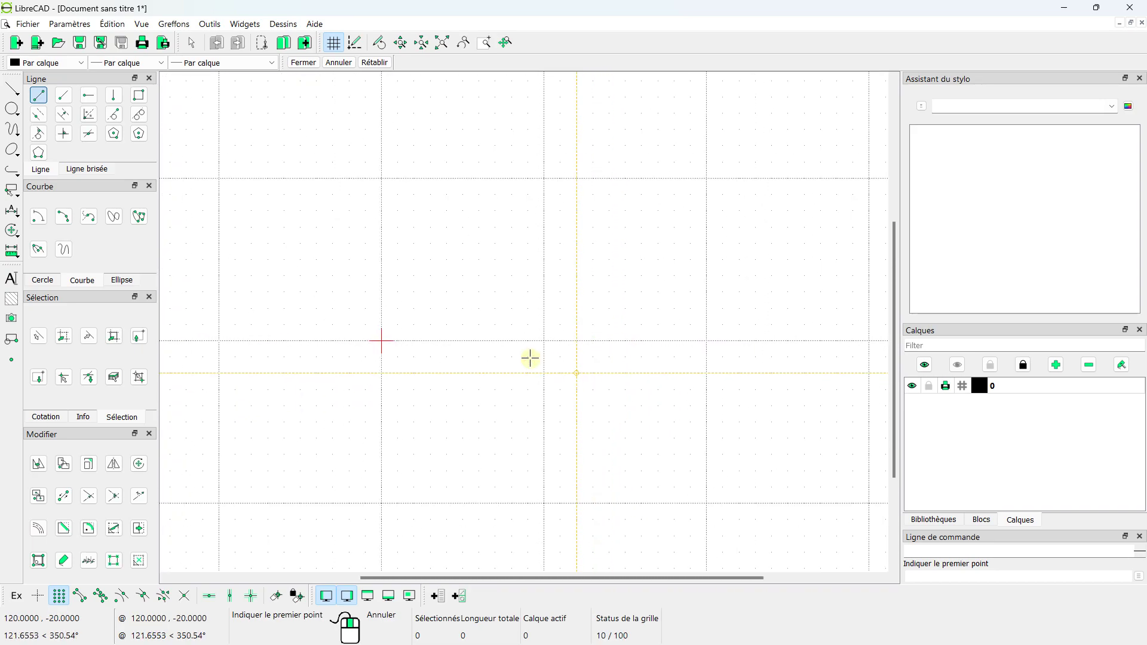
pyautogui.keyDown('ctrl'); pyautogui.scroll(1, 397, 323); pyautogui.keyUp('ctrl')
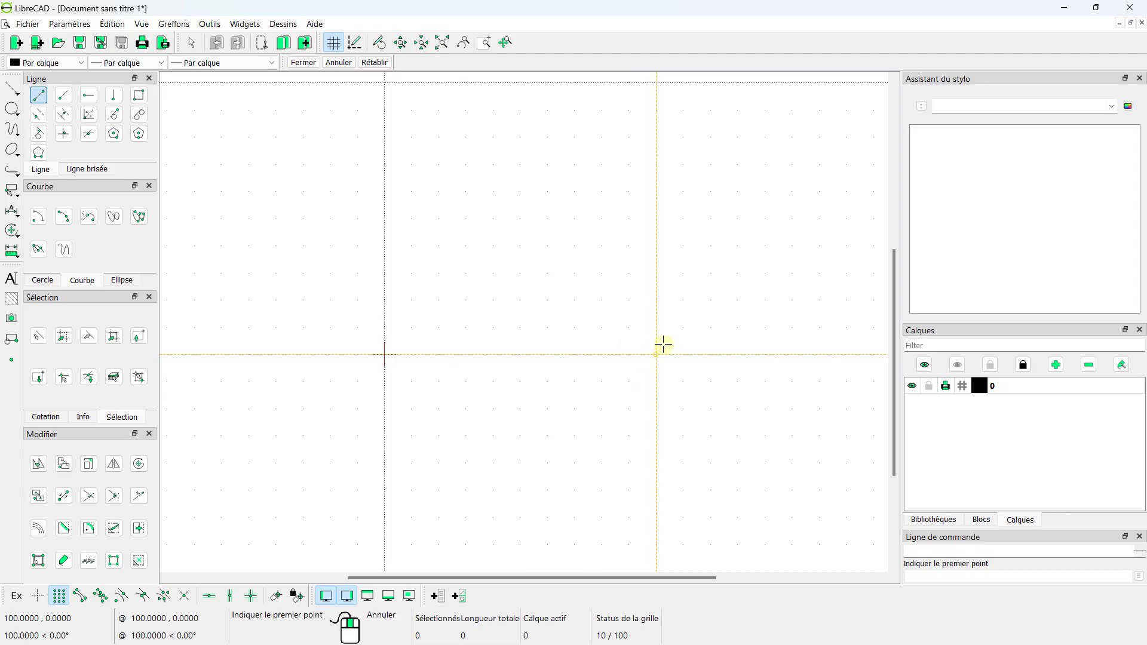
pyautogui.scroll(-2, 663, 345)
pyautogui.scroll(-1, 663, 344)
pyautogui.scroll(-2, 663, 345)
pyautogui.scroll(-1, 664, 345)
pyautogui.scroll(-3, 663, 345)
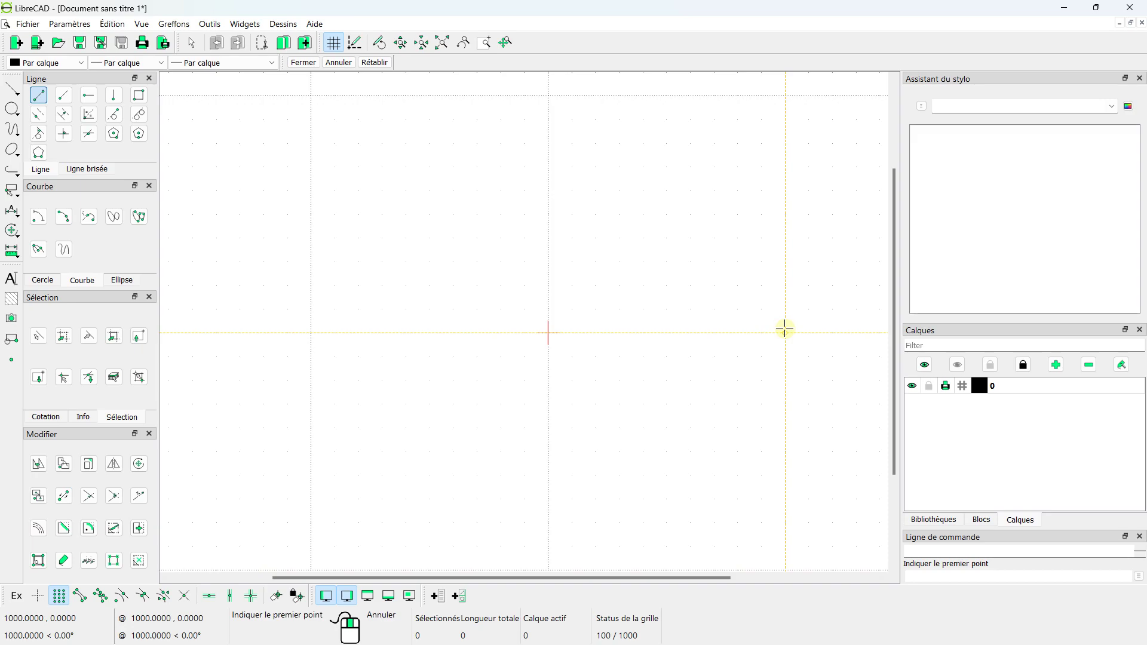
pyautogui.scroll(2, 651, 308)
pyautogui.scroll(2, 631, 330)
pyautogui.scroll(1, 364, 358)
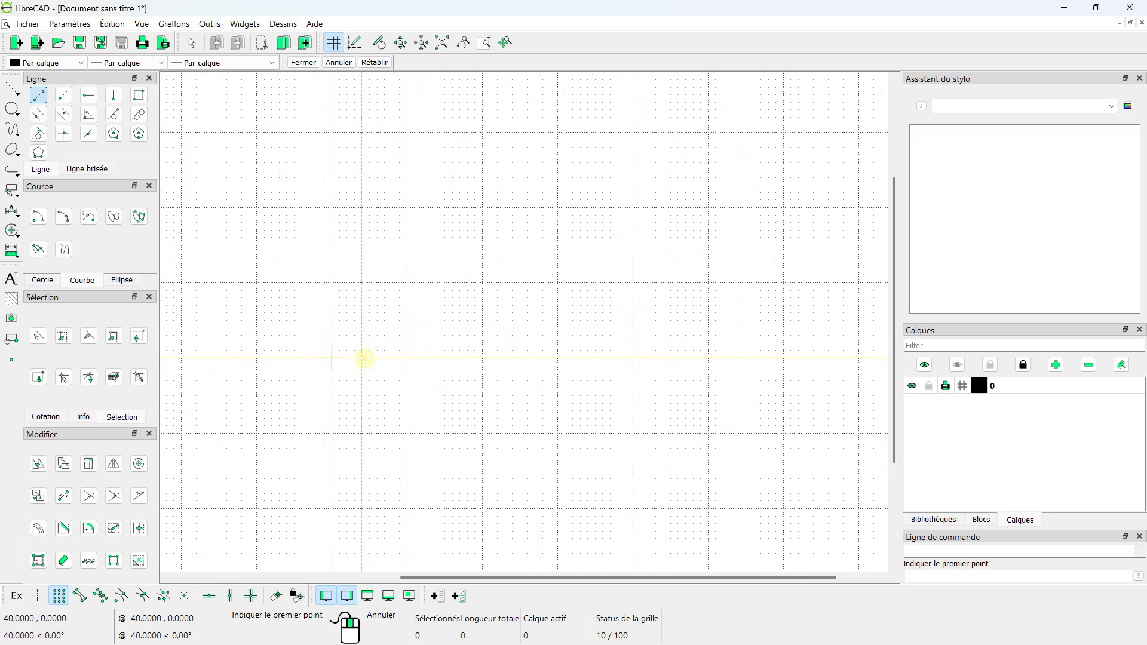
pyautogui.scroll(1, 364, 358)
pyautogui.scroll(1, 364, 353)
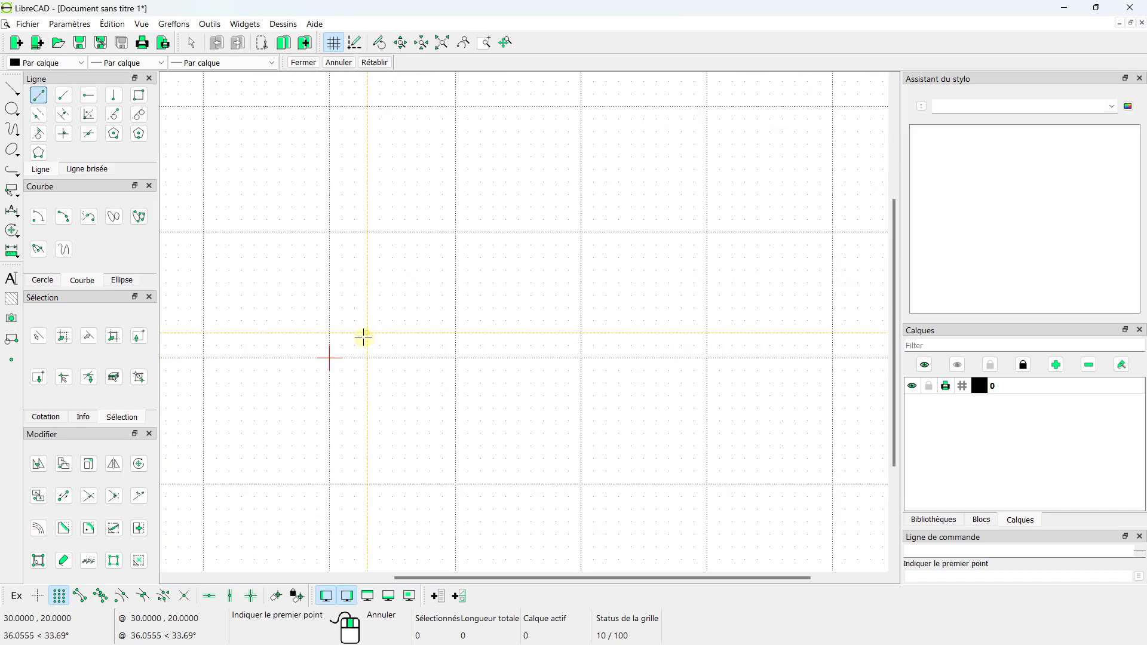
pyautogui.click(57, 597)
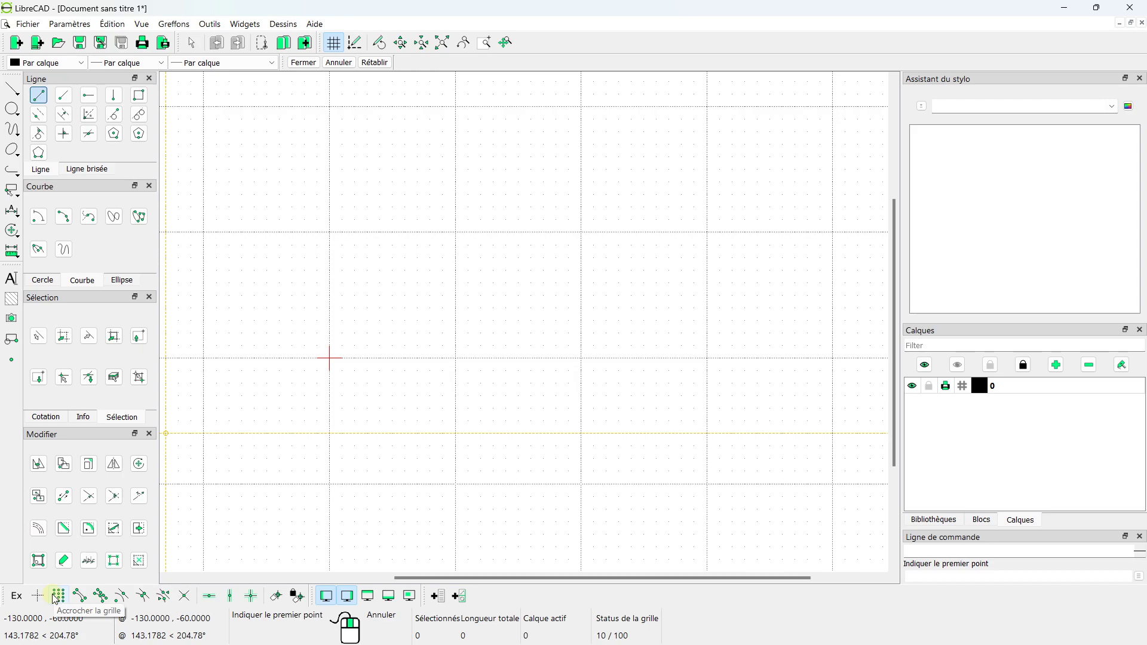
pyautogui.scroll(2, 376, 284)
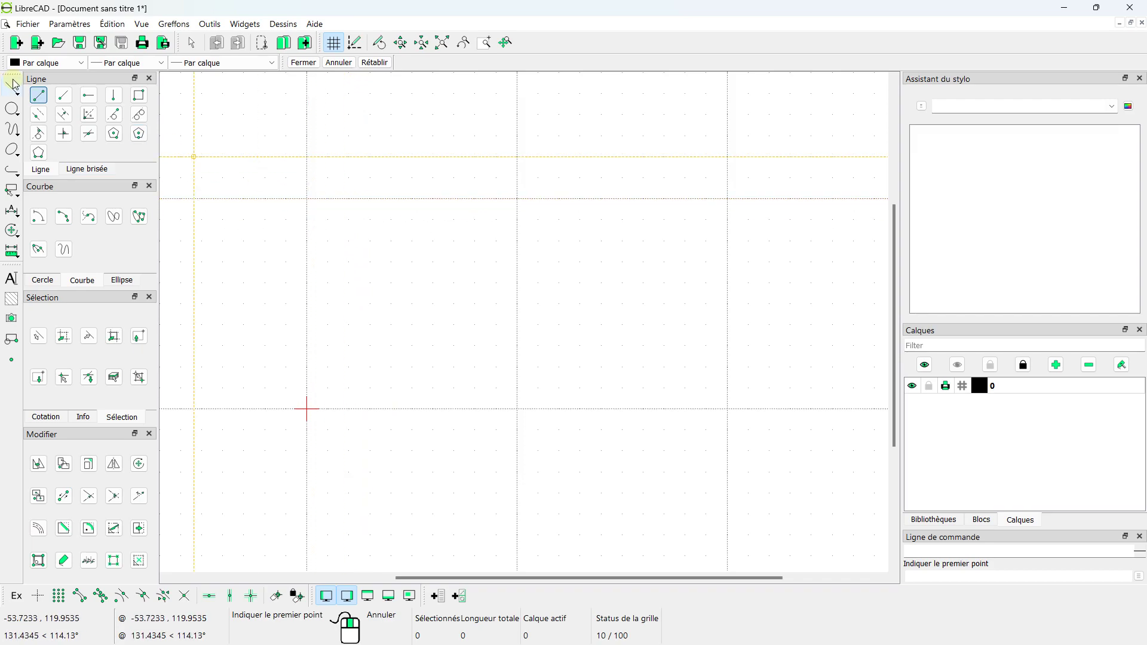
pyautogui.click(306, 200)
pyautogui.click(473, 167)
pyautogui.click(591, 286)
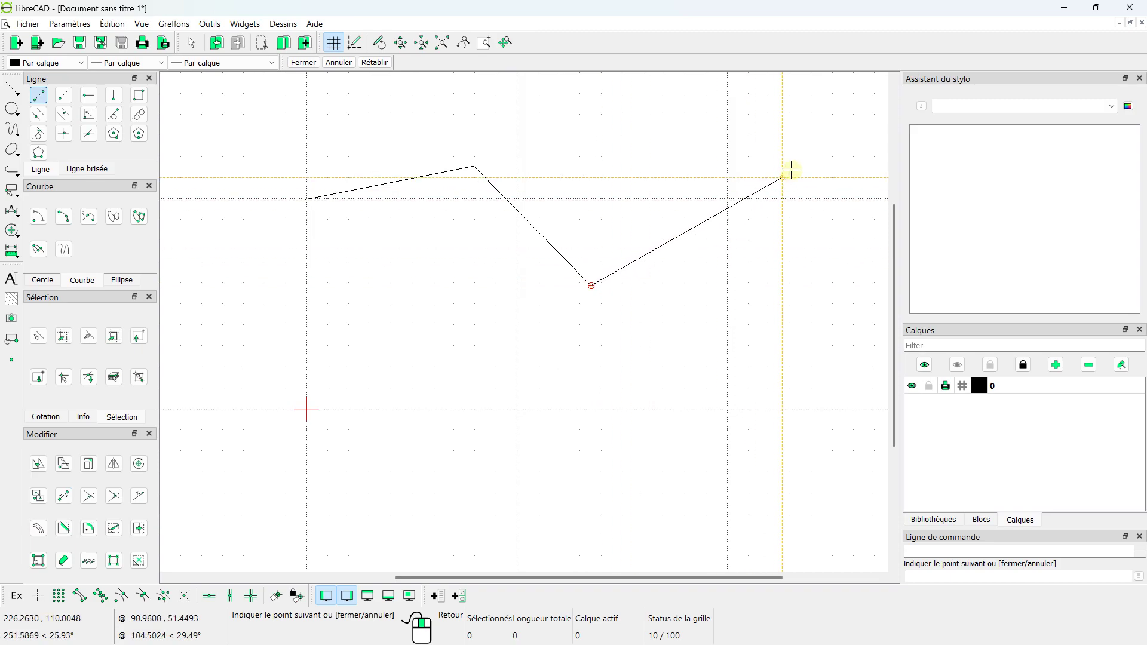
pyautogui.click(840, 125)
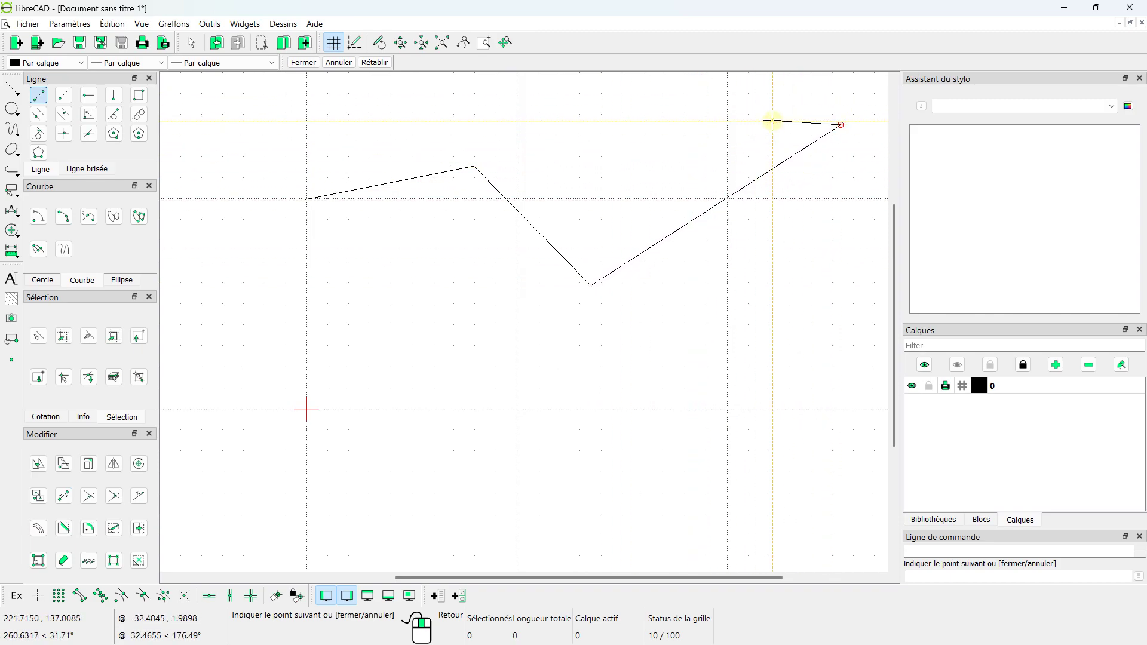
pyautogui.press('Escape')
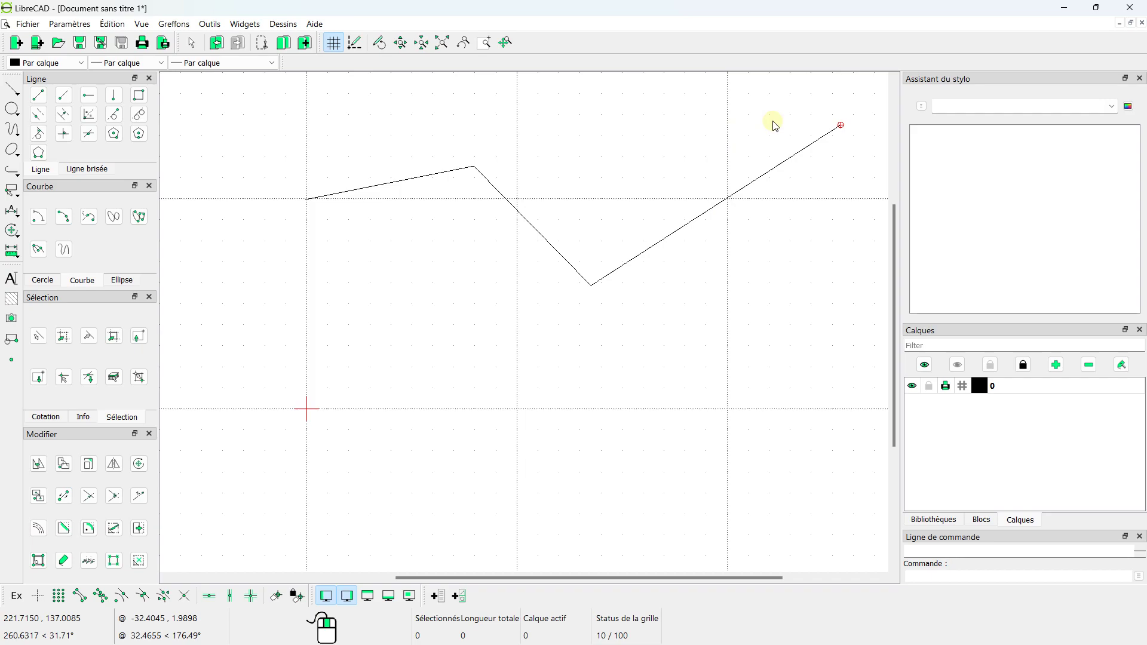
pyautogui.click(866, 92)
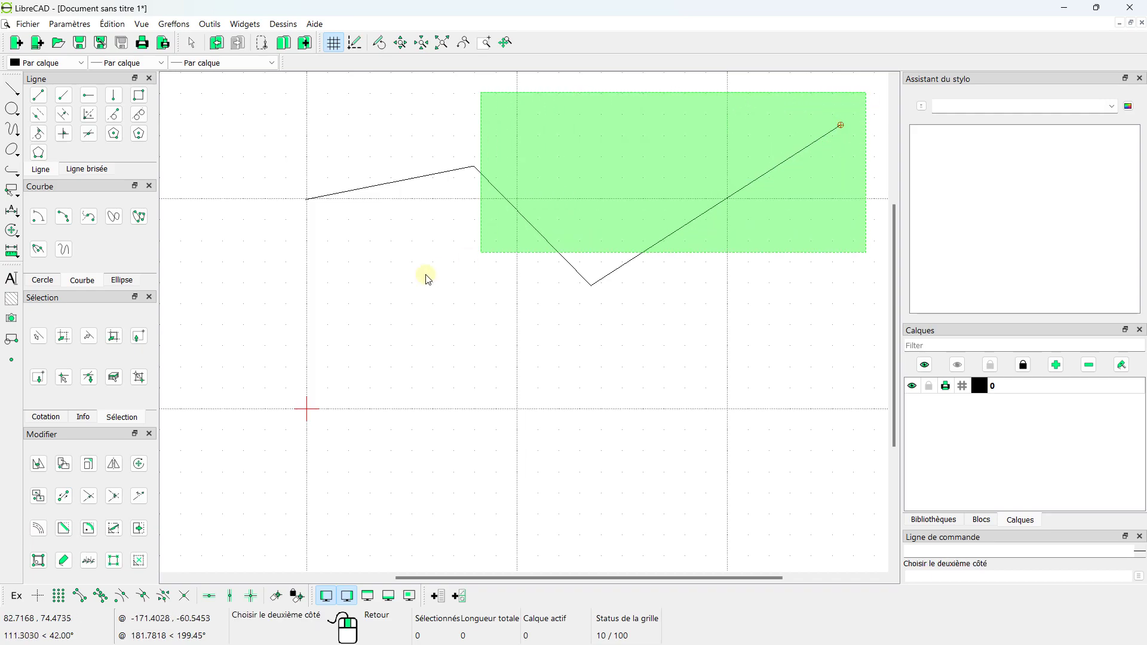
pyautogui.click(237, 346)
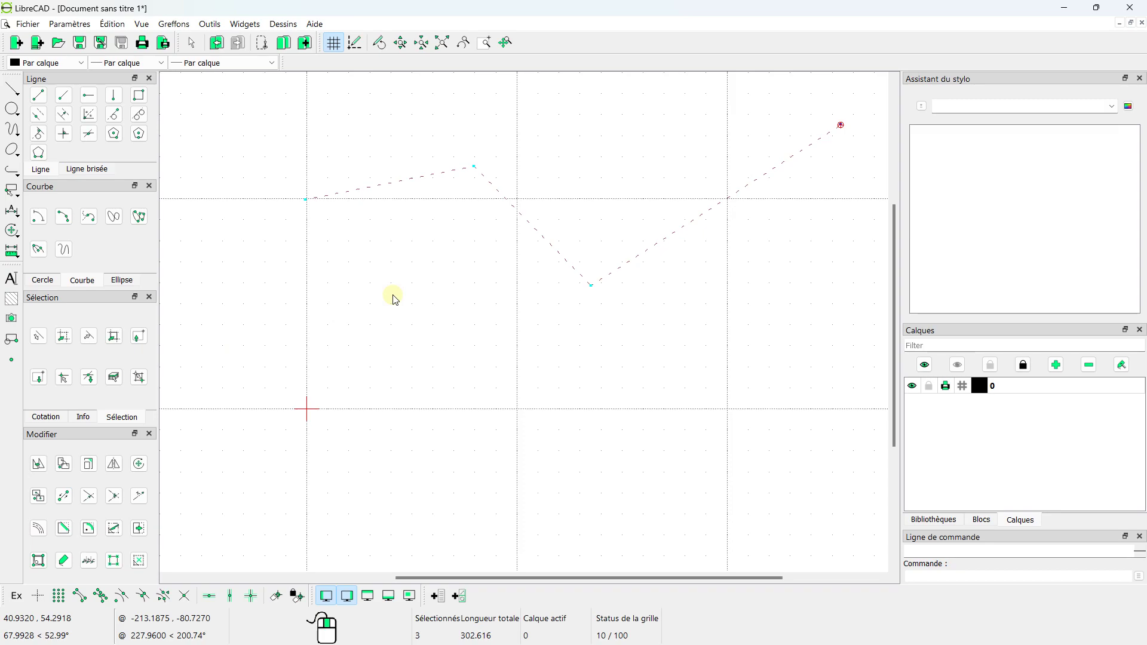
pyautogui.scroll(-2, 395, 297)
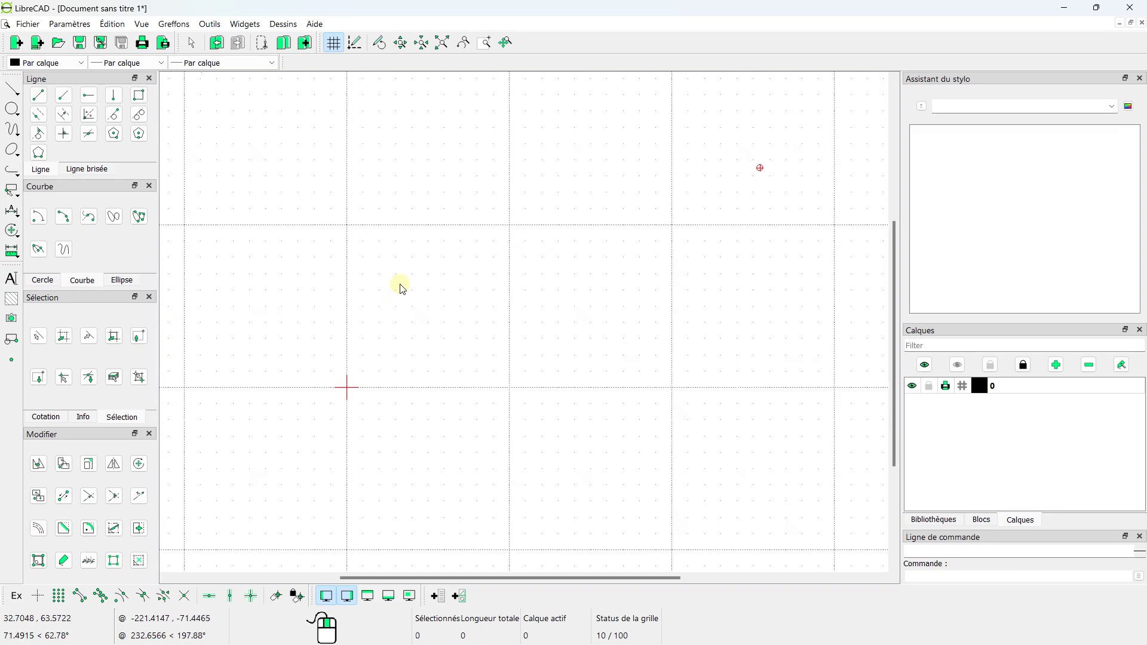
pyautogui.click(59, 596)
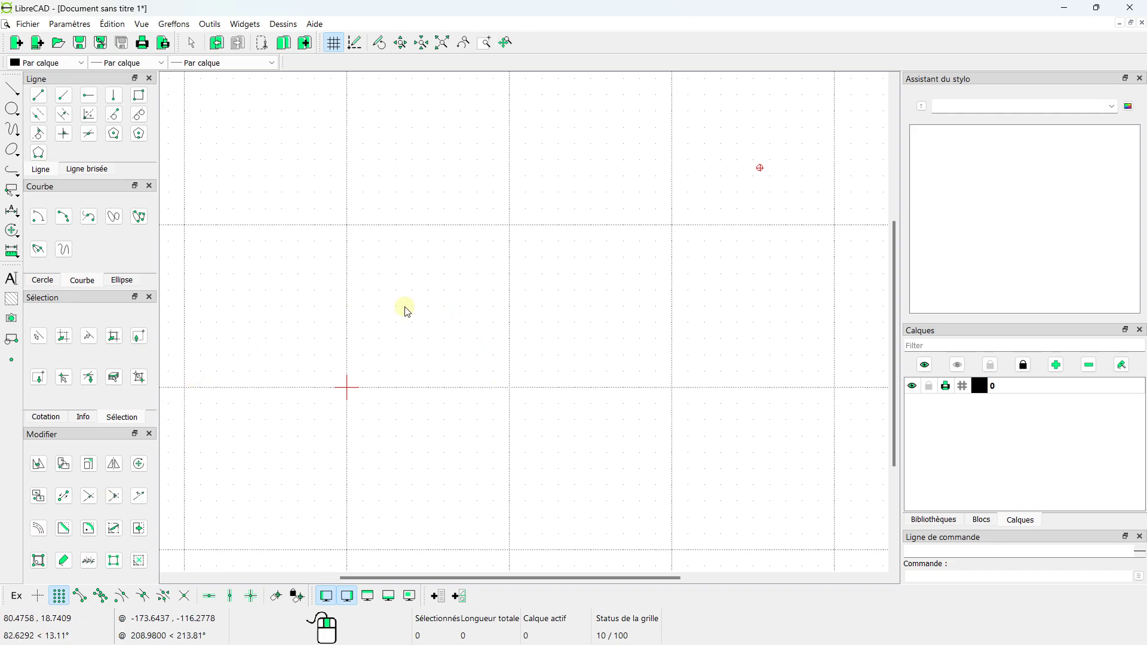
# Step: Activate Ligne (2 points) and place a first line point on a grid point
pyautogui.click(37, 96)
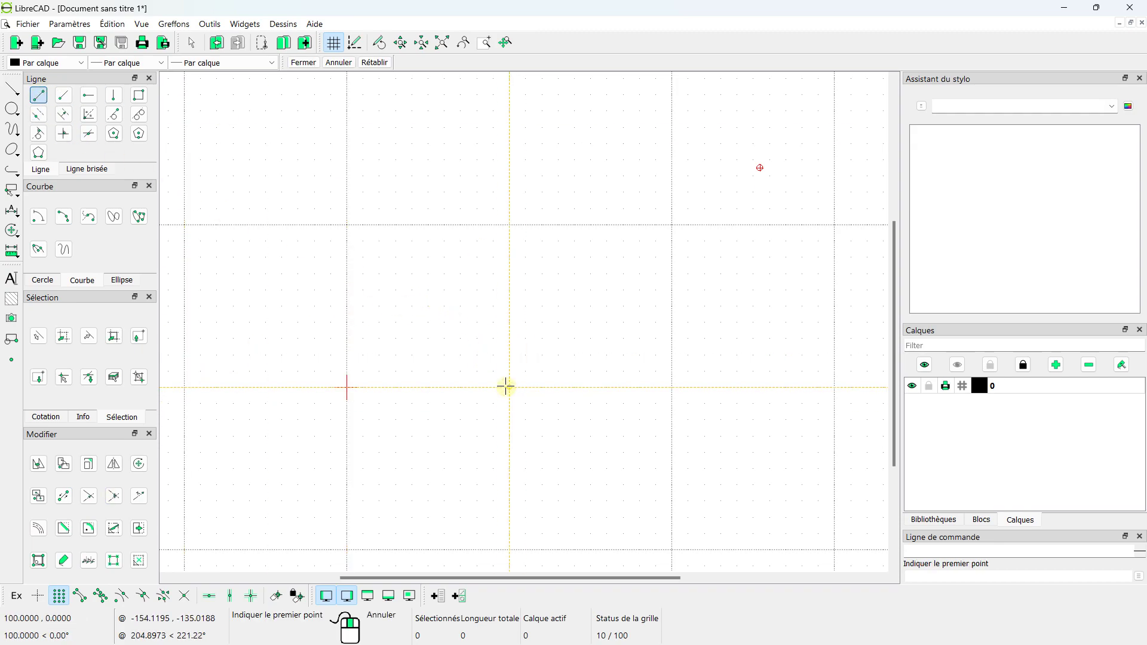
pyautogui.scroll(3, 509, 349)
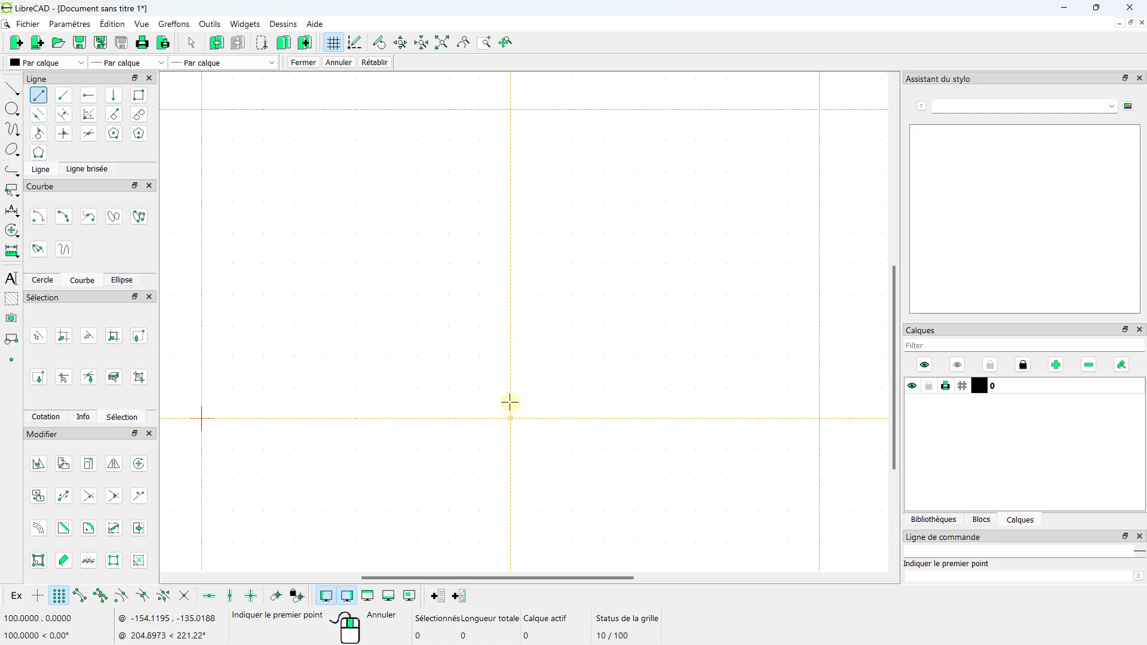
pyautogui.scroll(4, 511, 388)
pyautogui.scroll(1, 509, 389)
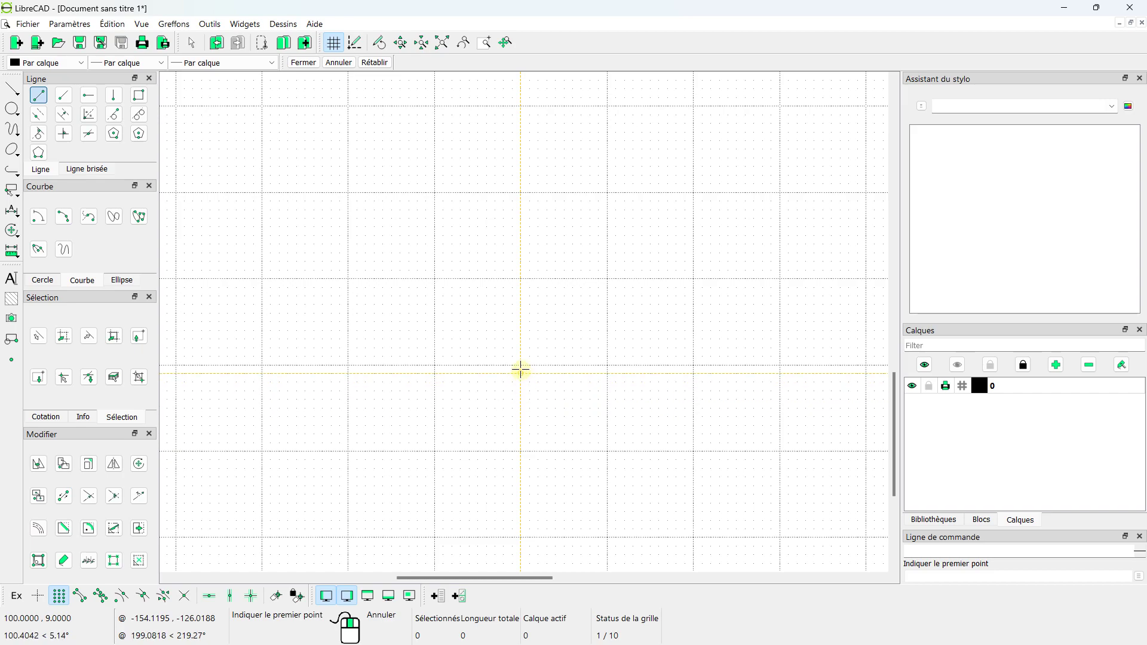
pyautogui.scroll(-4, 520, 389)
pyautogui.scroll(-3, 520, 388)
pyautogui.scroll(-3, 520, 389)
pyautogui.scroll(2, 520, 388)
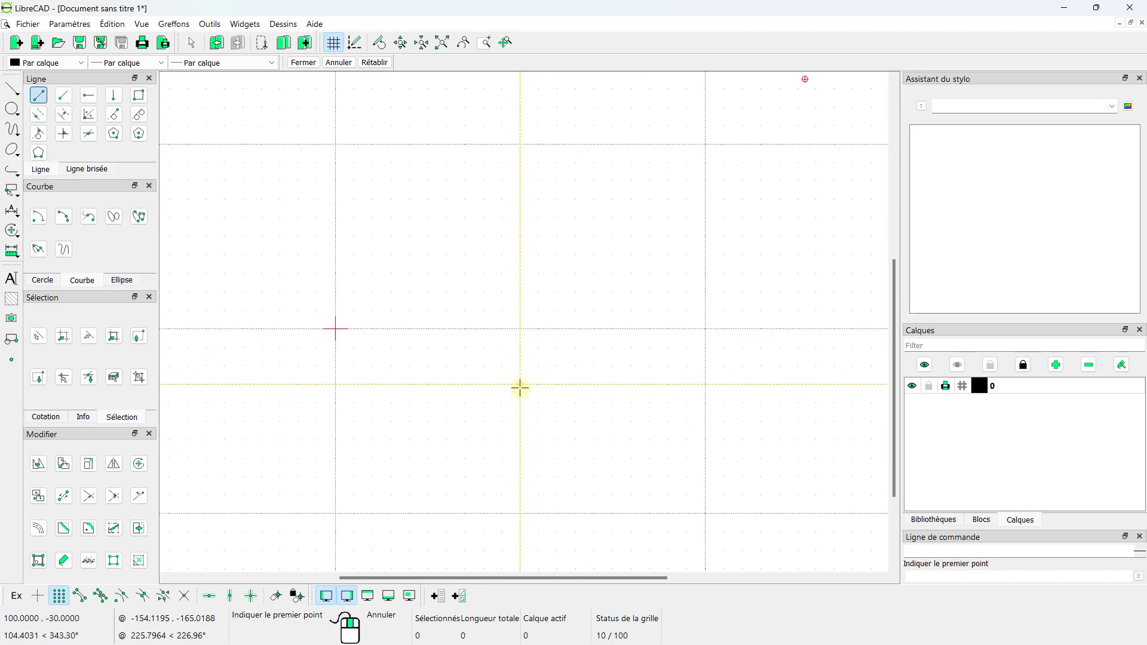
pyautogui.moveTo(632, 297); pyautogui.dragTo(512, 320, button='middle')
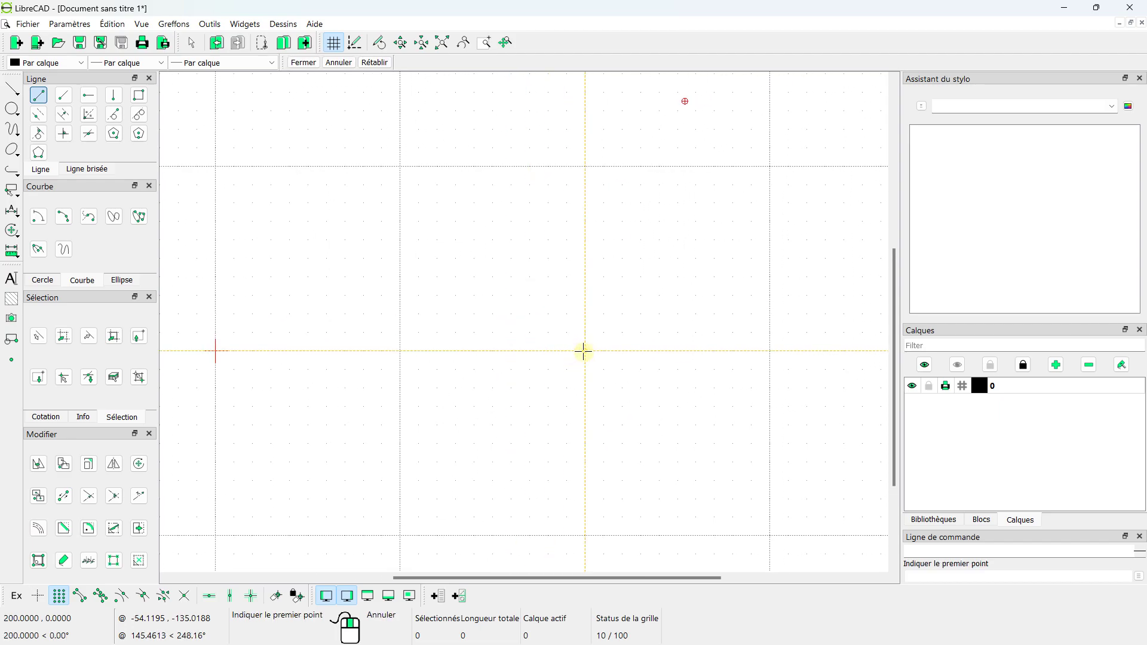
pyautogui.scroll(-3, 402, 349)
pyautogui.moveTo(402, 326); pyautogui.dragTo(536, 361, button='middle')
pyautogui.scroll(2, 540, 370)
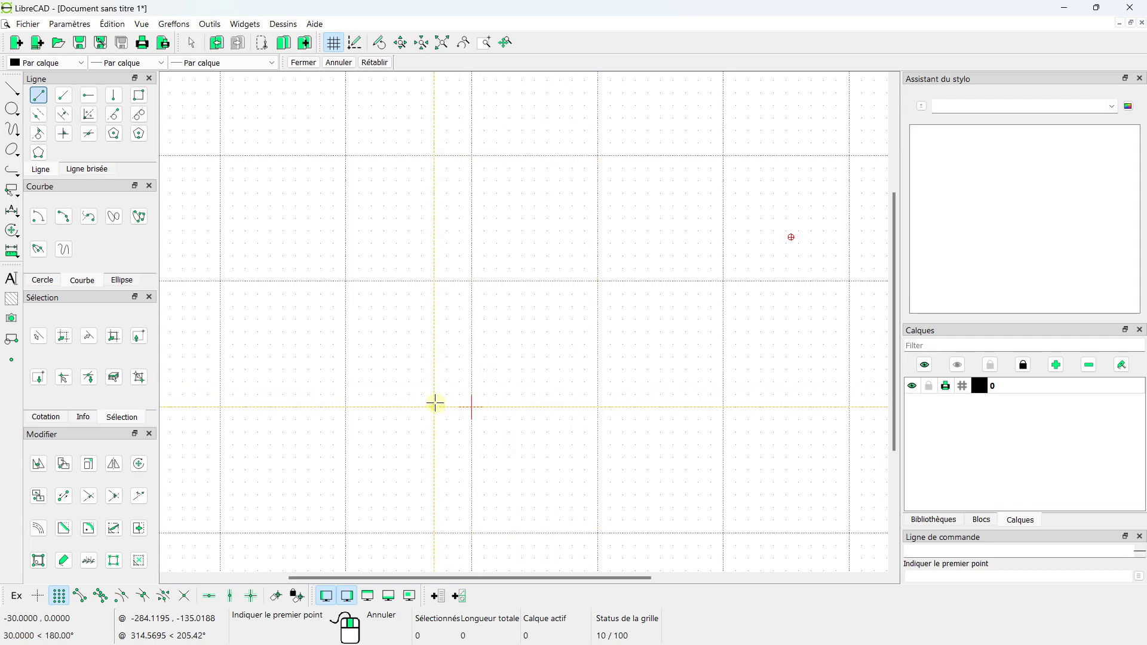
pyautogui.scroll(2, 474, 402)
pyautogui.scroll(3, 475, 400)
pyautogui.scroll(2, 490, 371)
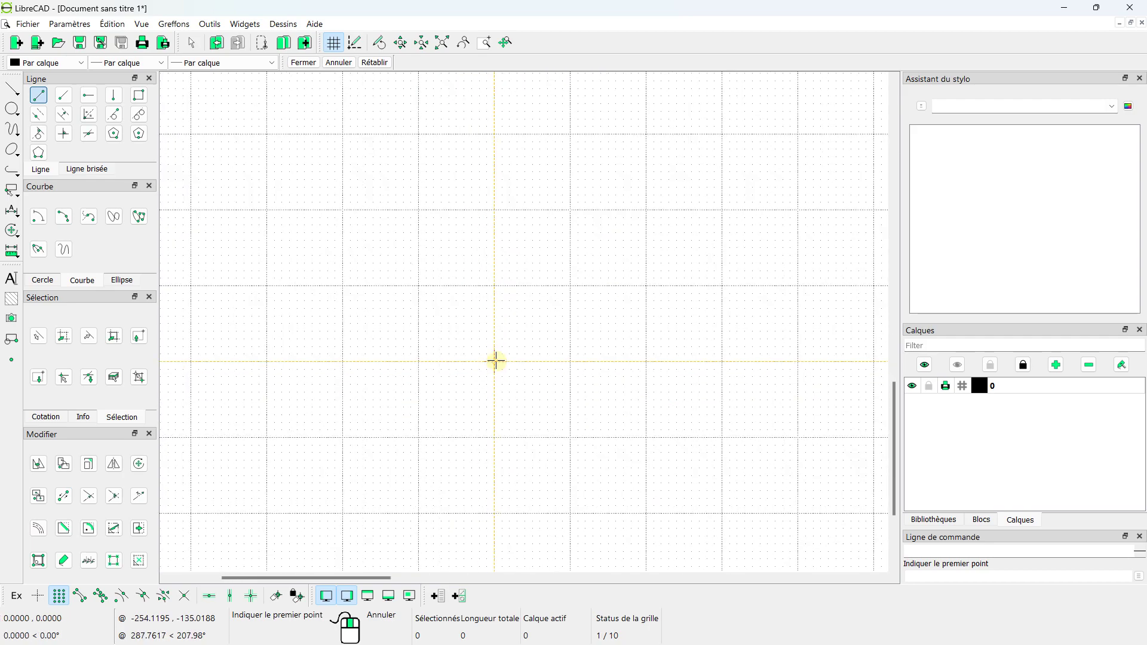
pyautogui.scroll(2, 544, 361)
pyautogui.click(587, 357)
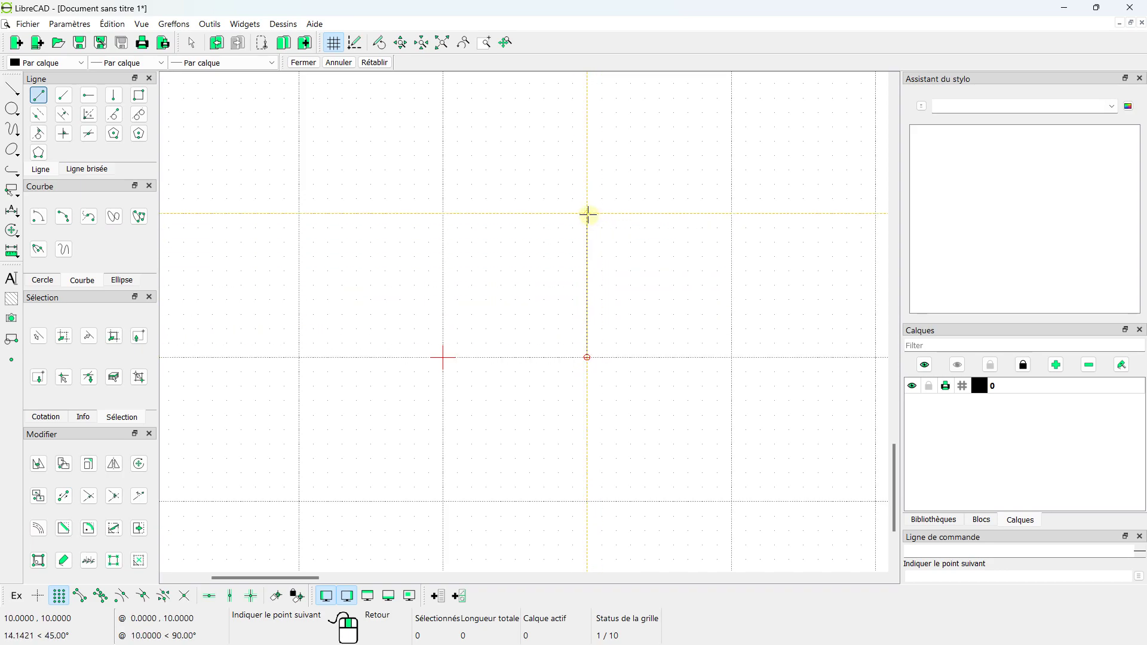
# Step: Discard the started line and restart the Ligne (2 points) tool
pyautogui.scroll(-2, 589, 212)
pyautogui.scroll(-1, 589, 215)
pyautogui.moveTo(589, 215); pyautogui.dragTo(540, 333, button='middle')
pyautogui.scroll(-2, 530, 321)
pyautogui.scroll(-1, 528, 312)
pyautogui.scroll(-2, 527, 312)
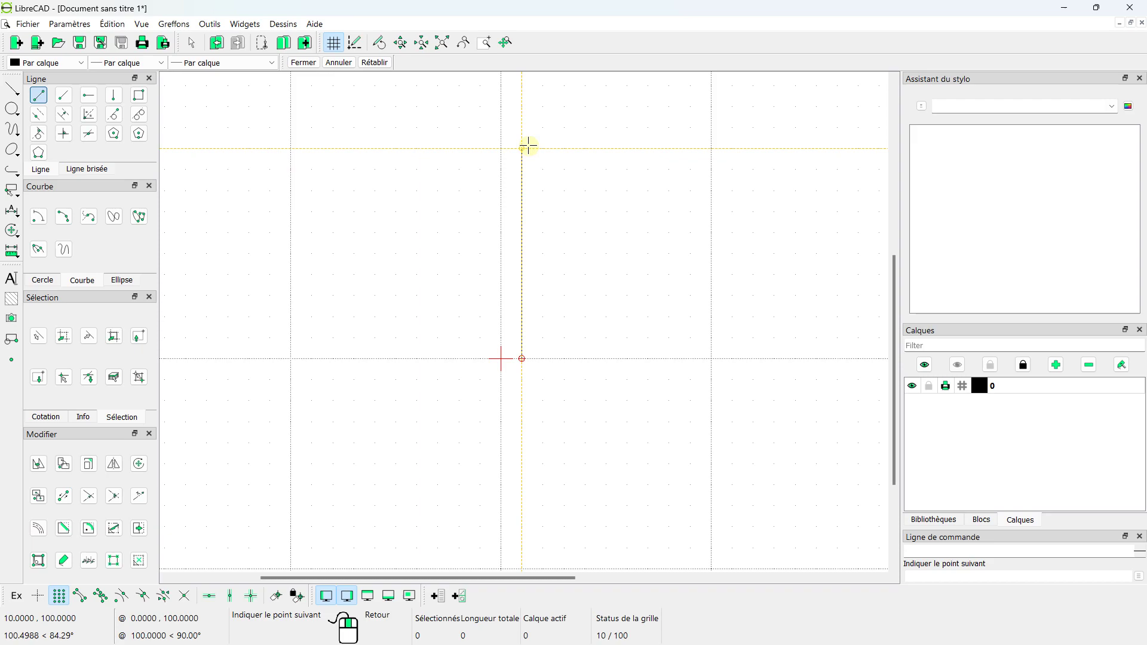
pyautogui.rightClick(685, 340)
pyautogui.rightClick(685, 341)
pyautogui.click(38, 97)
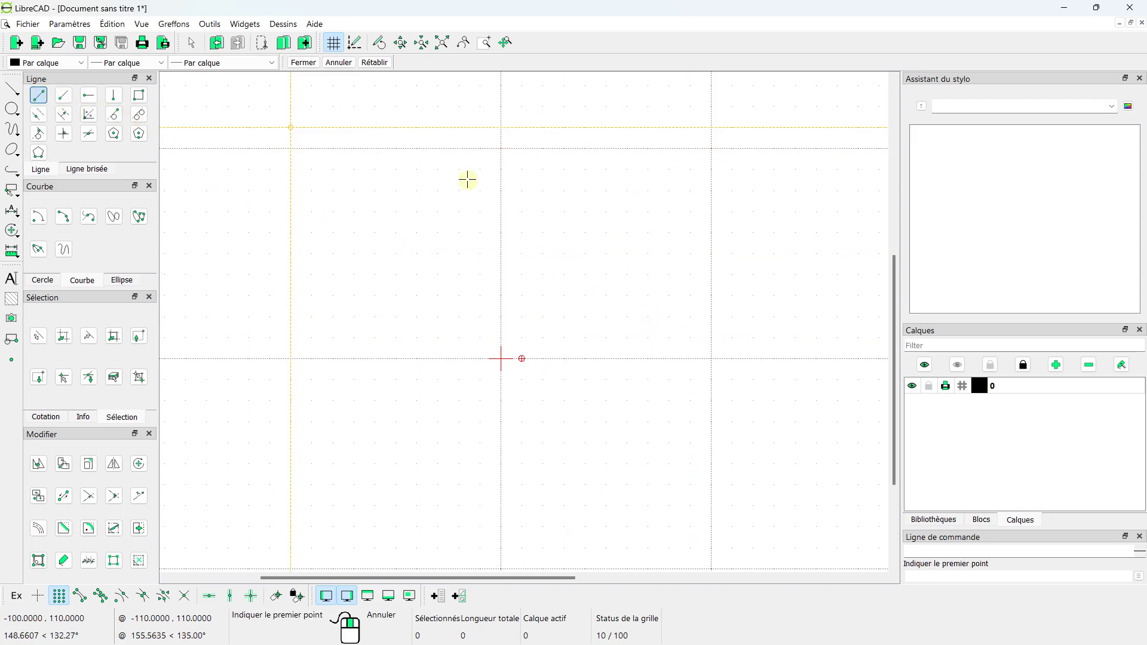
pyautogui.moveTo(711, 358); pyautogui.dragTo(574, 381, button='middle')
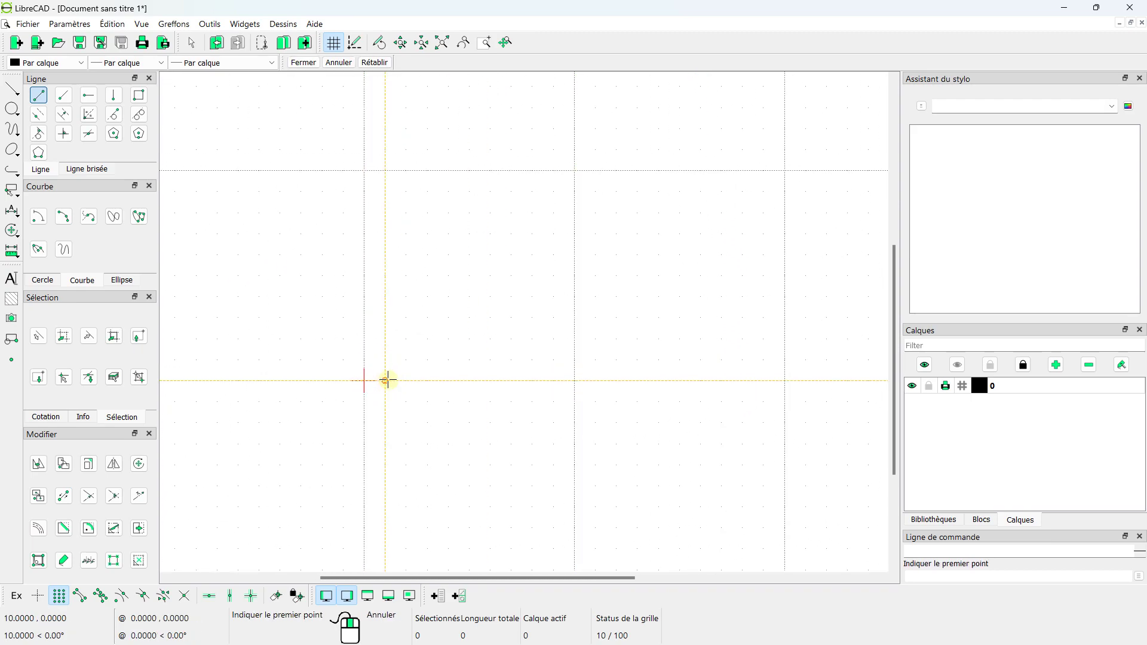
# Step: Draw the outline's first edges from 100,0 up to 100,100 and across to 200,100
pyautogui.click(573, 381)
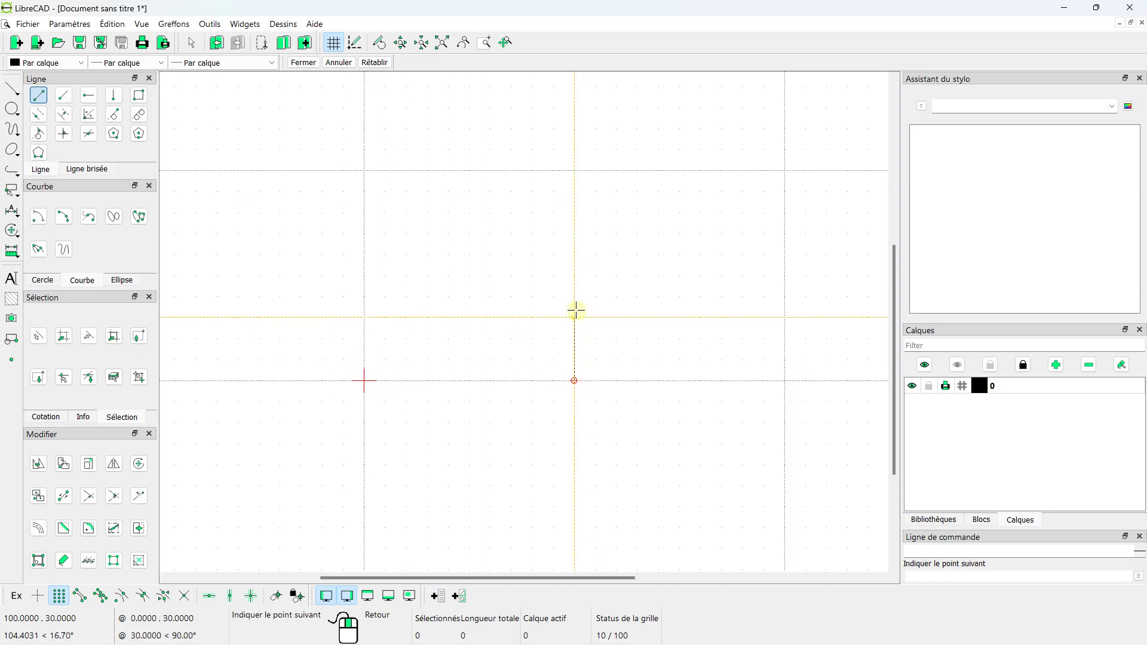
pyautogui.click(575, 171)
pyautogui.click(789, 170)
pyautogui.scroll(-3, 789, 169)
pyautogui.scroll(-1, 789, 170)
pyautogui.moveTo(726, 187); pyautogui.dragTo(533, 285, button='middle')
# Step: Continue through 200,200, 300,200, 300,100, 400,100, 400,0 and close back to 100,0
pyautogui.click(495, 213)
pyautogui.click(592, 213)
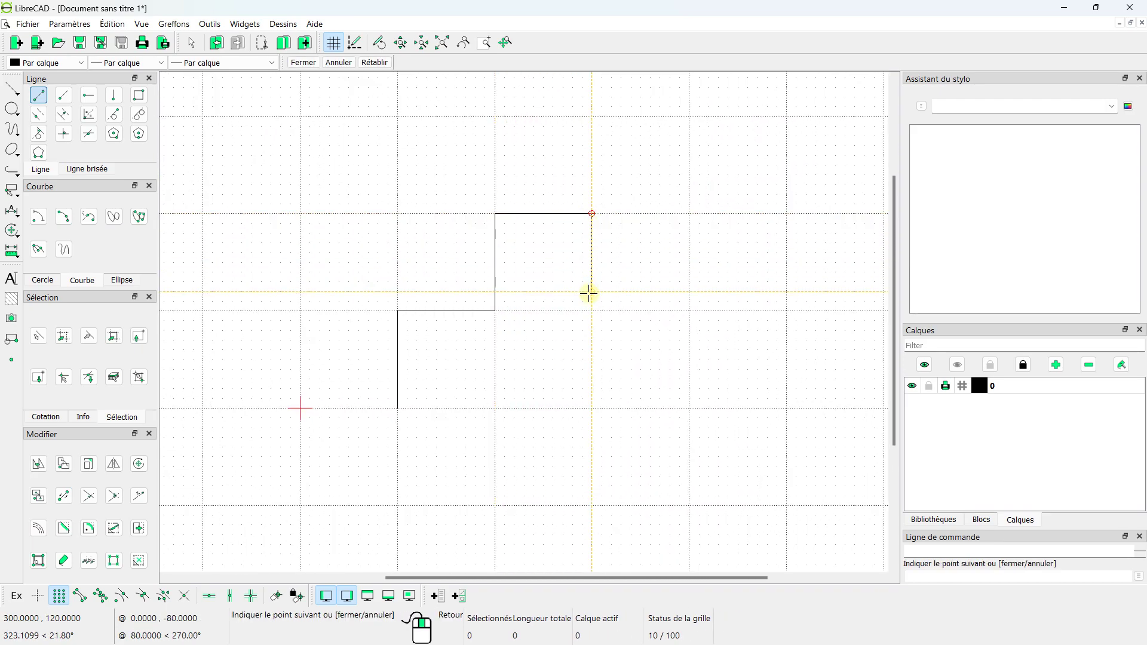
pyautogui.click(591, 311)
pyautogui.click(689, 311)
pyautogui.click(689, 408)
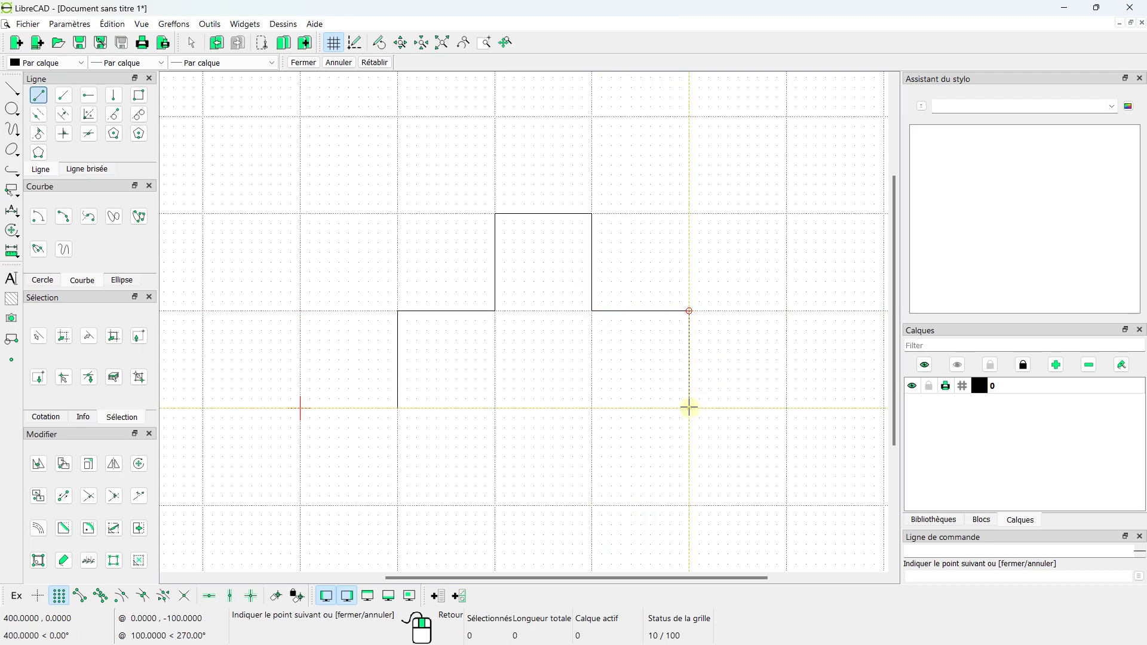
pyautogui.click(397, 408)
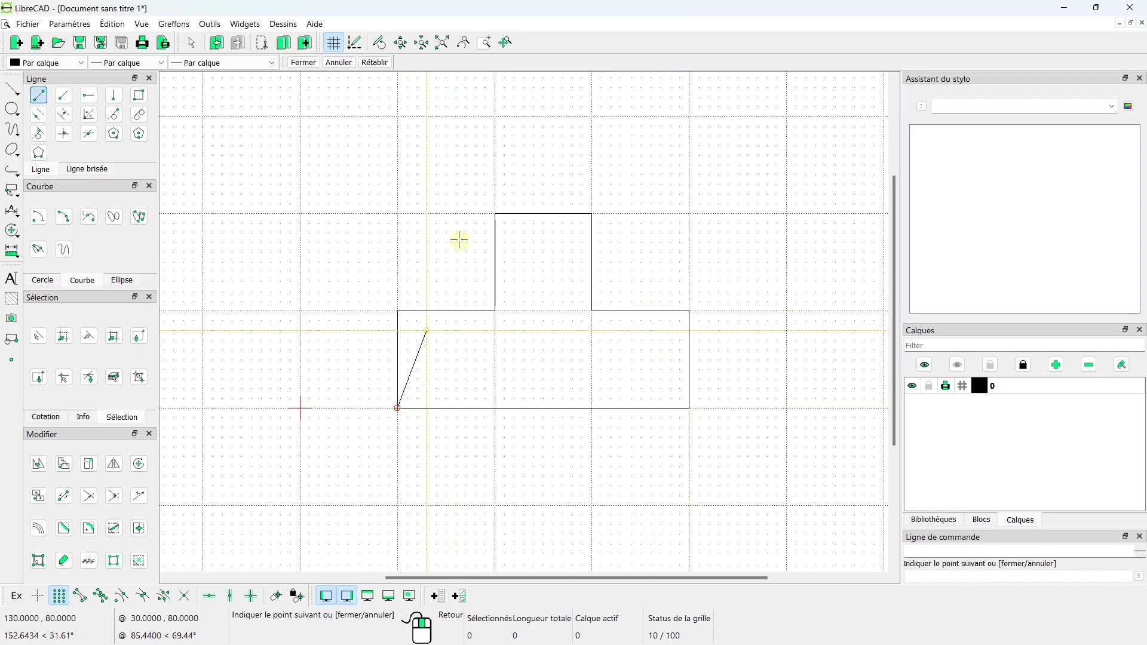
pyautogui.rightClick(543, 226)
pyautogui.rightClick(543, 226)
pyautogui.scroll(1, 531, 351)
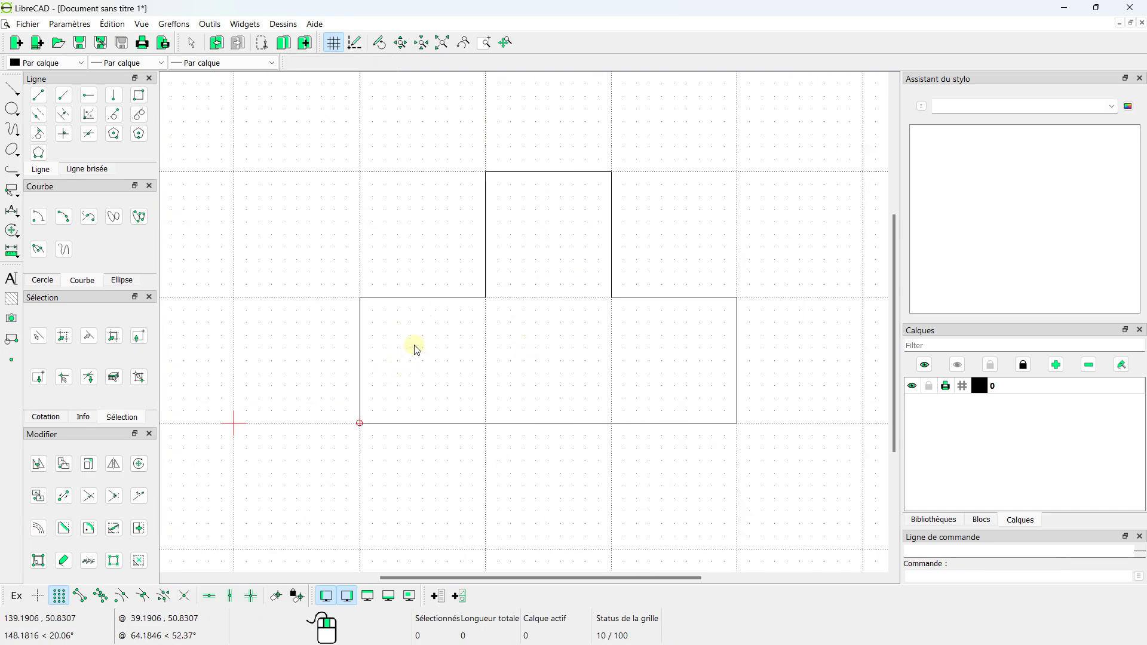
# Step: Draw a square inside the base plate with the rectangle tool
pyautogui.scroll(-1, 509, 353)
pyautogui.scroll(3, 513, 357)
pyautogui.scroll(1, 376, 331)
pyautogui.click(141, 95)
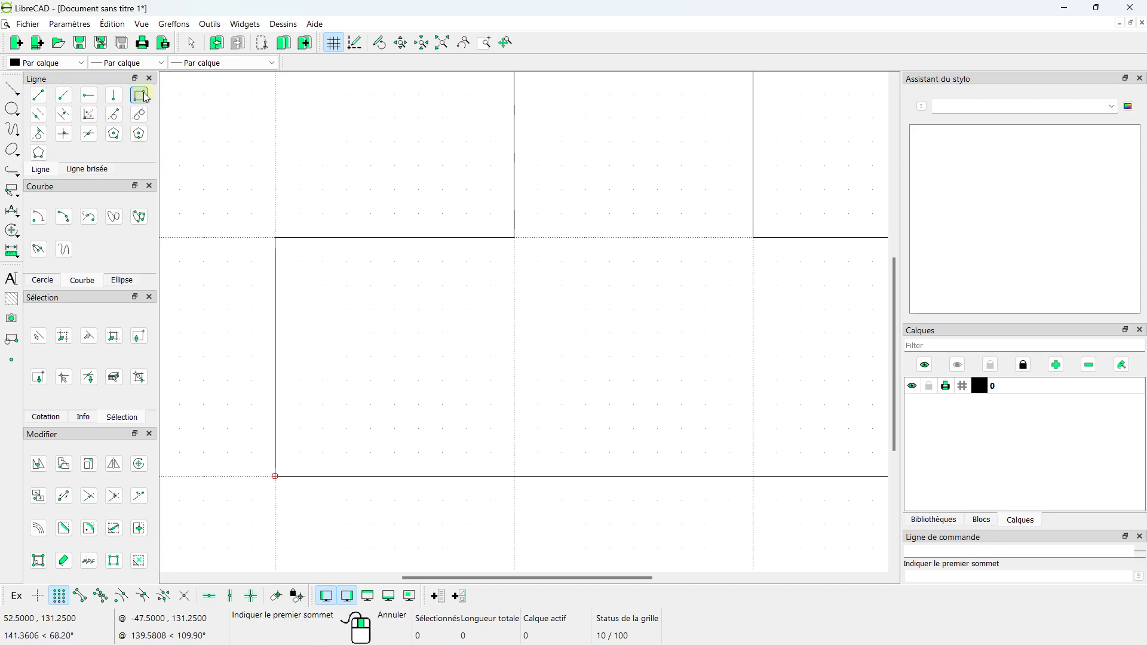
pyautogui.click(323, 286)
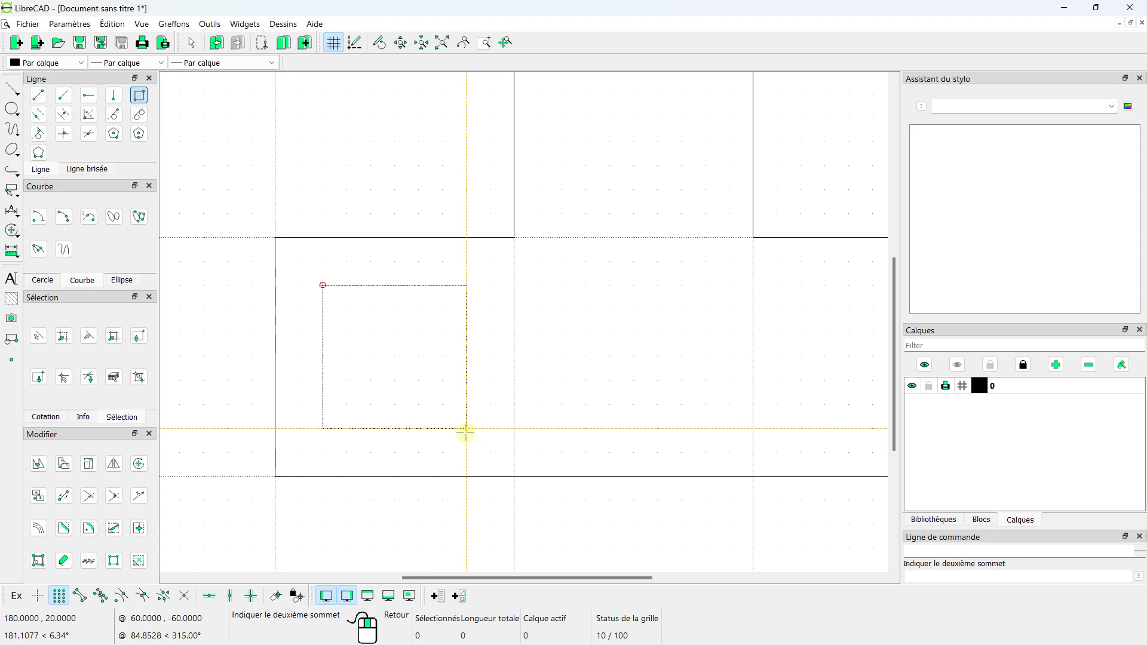
pyautogui.click(465, 431)
# Step: Draw the matching 60×60 right square from 320,20 to 380,80
pyautogui.scroll(-1, 526, 329)
pyautogui.moveTo(730, 318); pyautogui.dragTo(625, 305, button='middle')
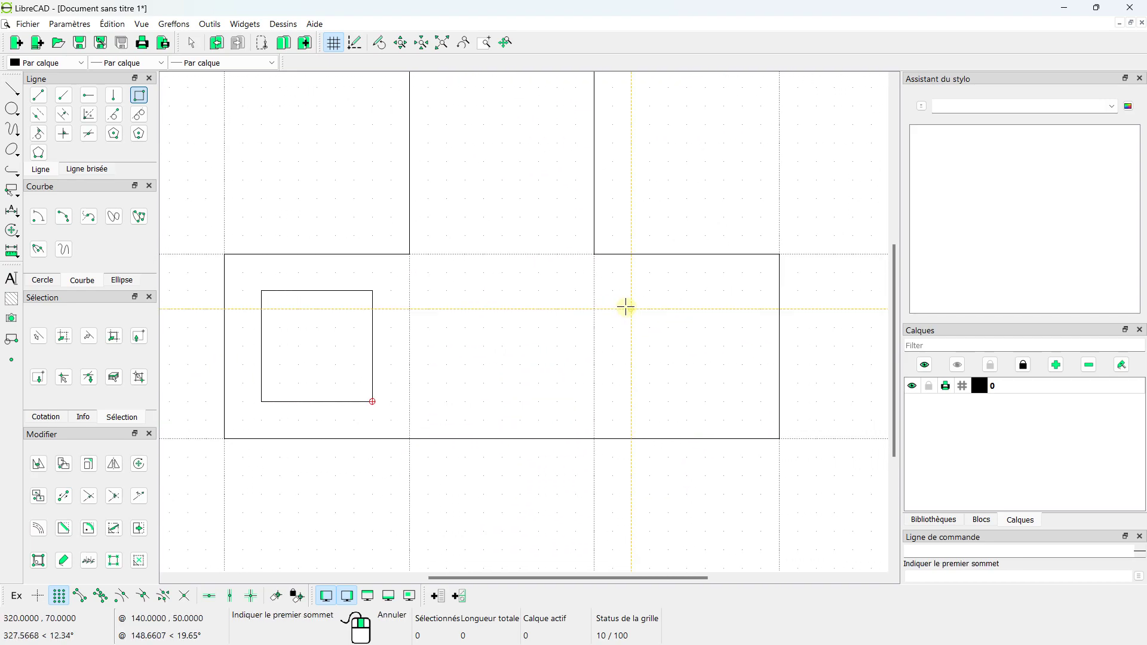
pyautogui.click(741, 291)
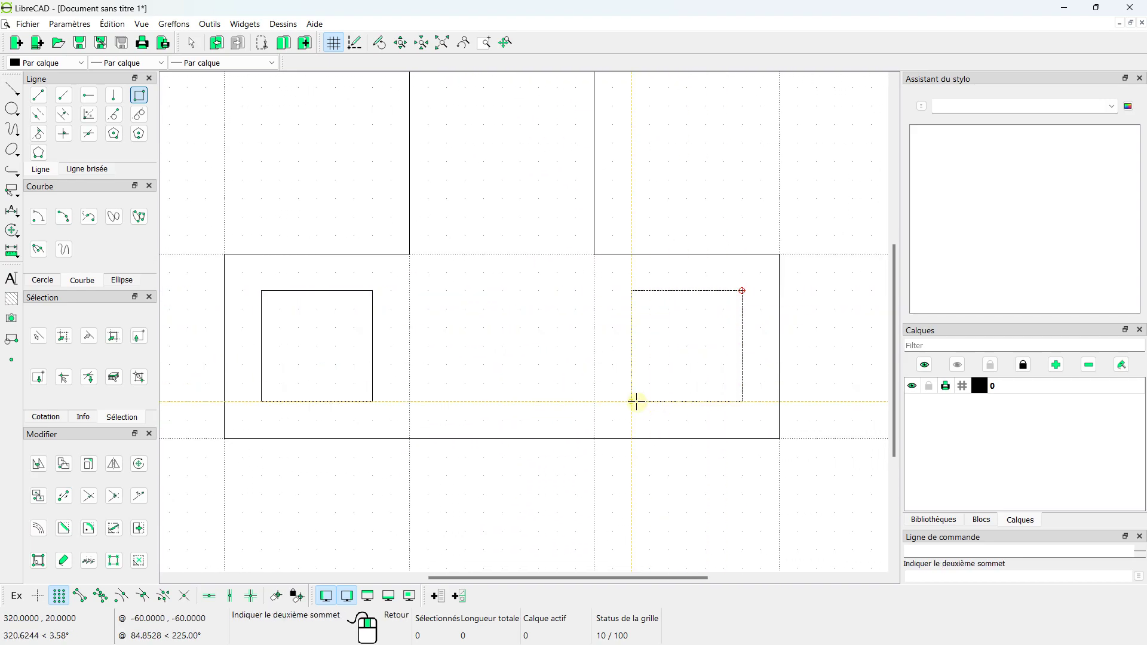
pyautogui.click(637, 403)
pyautogui.moveTo(482, 182); pyautogui.dragTo(522, 297, button='middle')
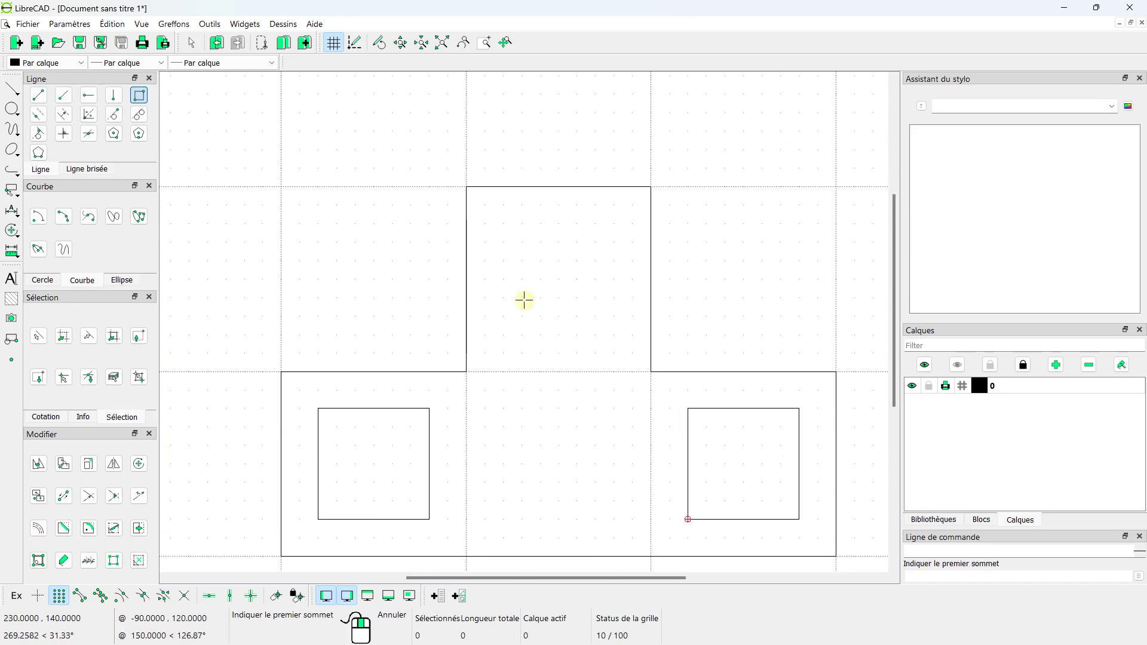
pyautogui.scroll(-1, 522, 297)
pyautogui.scroll(1, 357, 427)
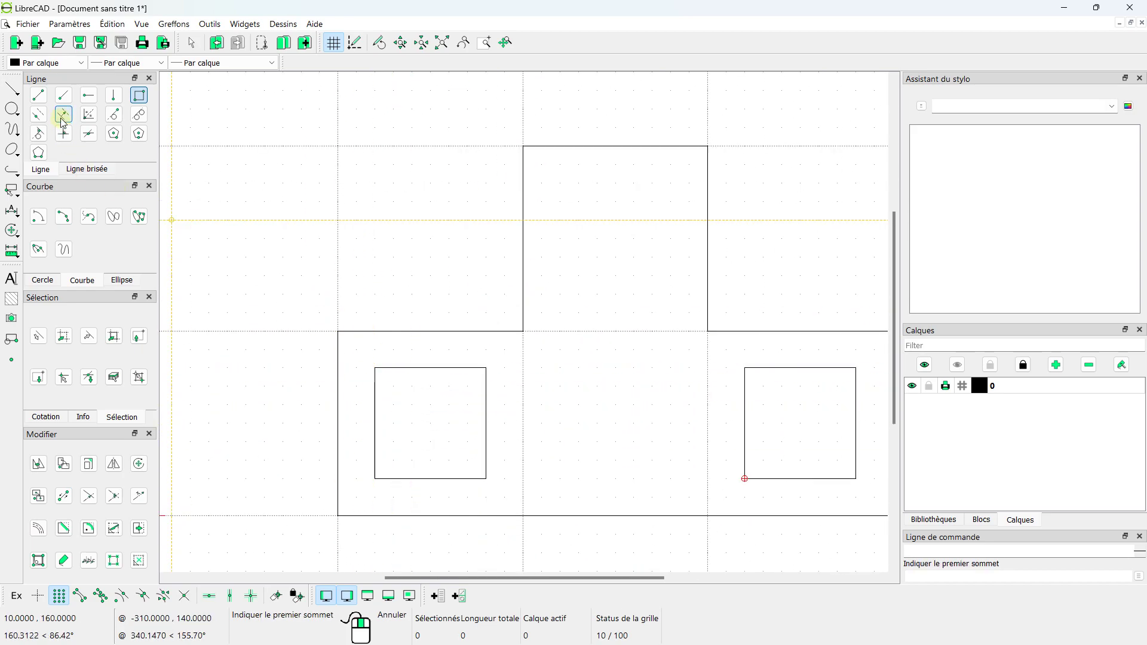
# Step: Draw a radius-20 circle centred at 150,50 in the left square
pyautogui.click(12, 109)
pyautogui.click(60, 108)
pyautogui.scroll(2, 340, 460)
pyautogui.click(517, 380)
pyautogui.click(523, 319)
# Step: Draw a radius-20 circle centred at 350,50 in the right square
pyautogui.scroll(-2, 522, 320)
pyautogui.moveTo(717, 325); pyautogui.dragTo(548, 326, button='middle')
pyautogui.click(721, 362)
pyautogui.click(721, 323)
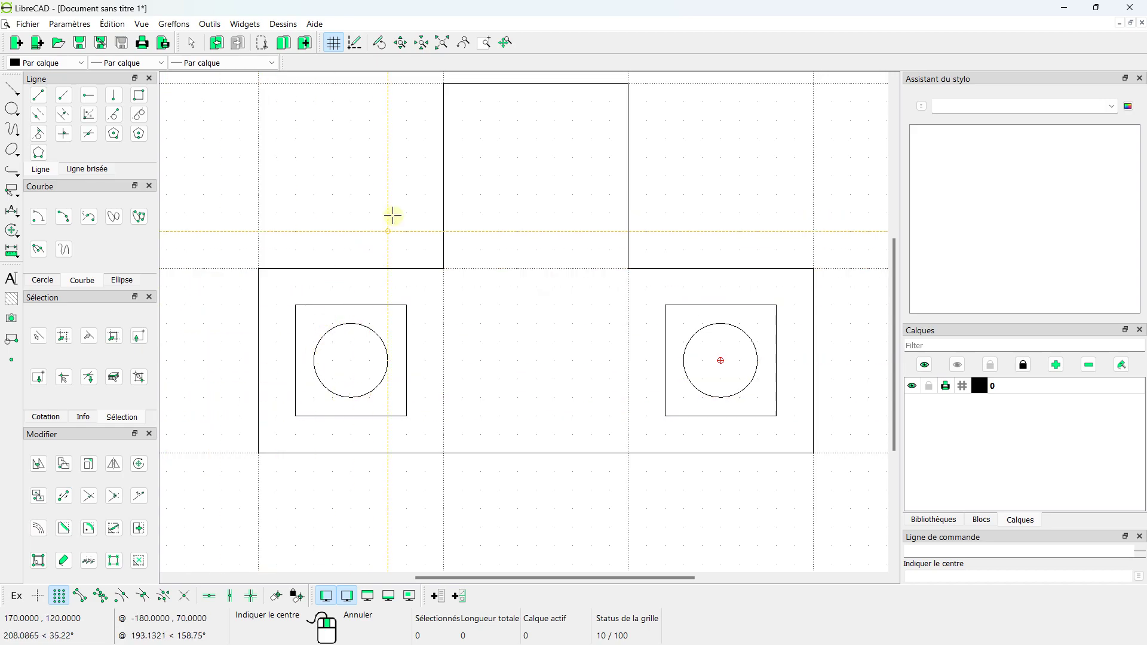
pyautogui.moveTo(448, 191); pyautogui.dragTo(452, 252, button='middle')
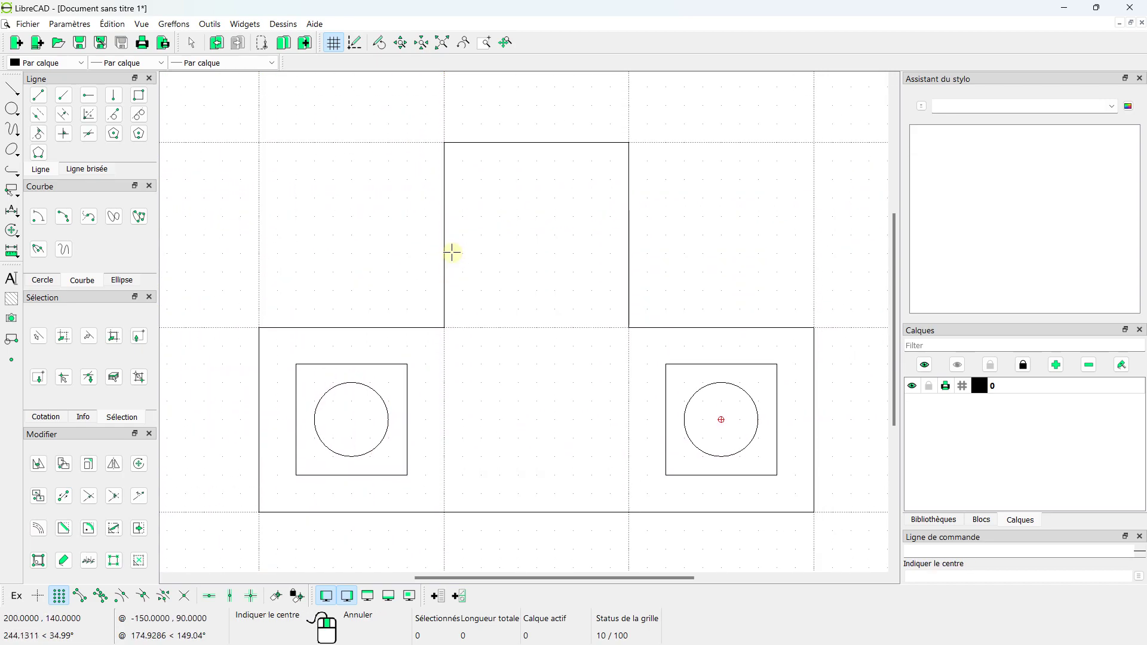
# Step: Fillet the two inner corners and the raised part's top corners with radius 20
pyautogui.click(89, 528)
pyautogui.write('20')
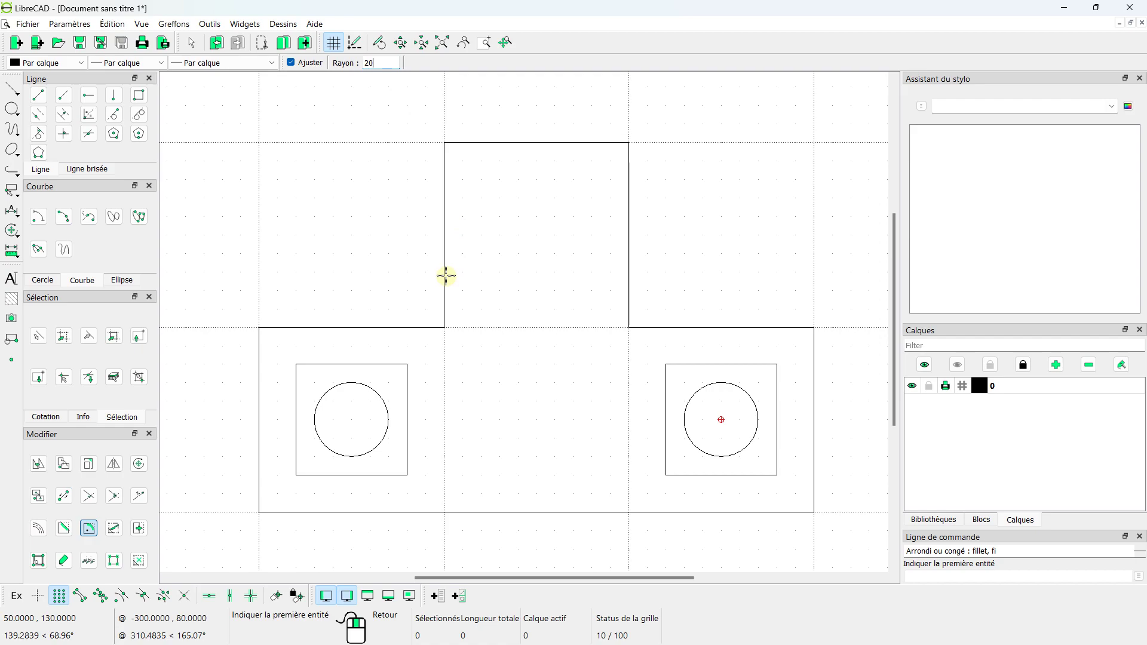
pyautogui.click(446, 275)
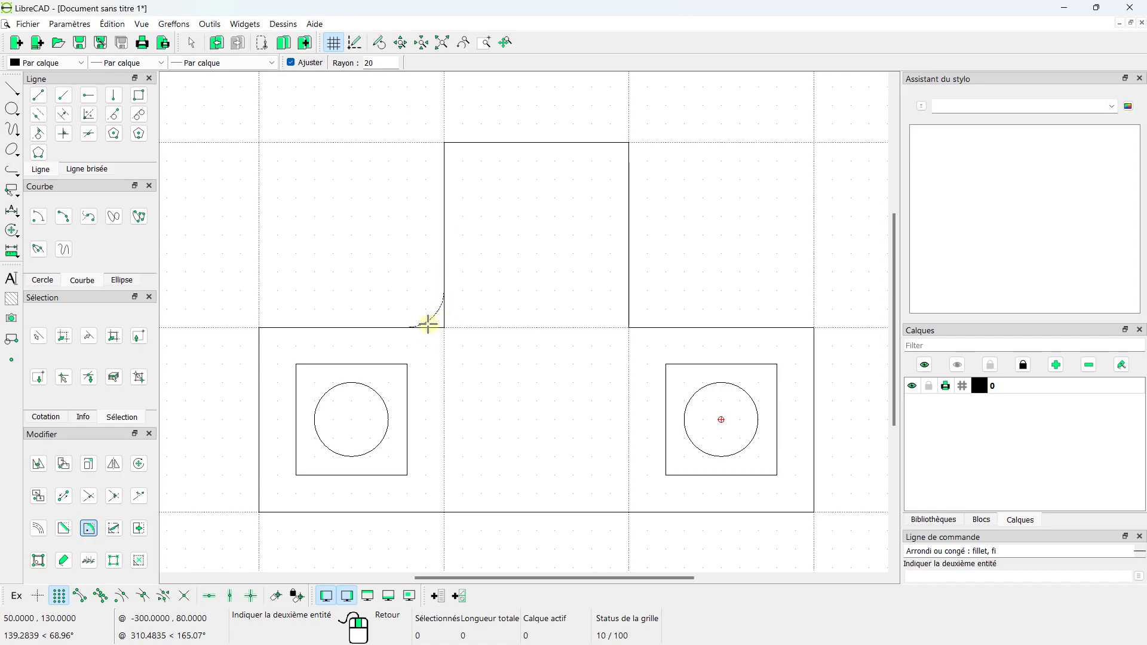
pyautogui.click(427, 325)
pyautogui.click(627, 282)
pyautogui.click(639, 327)
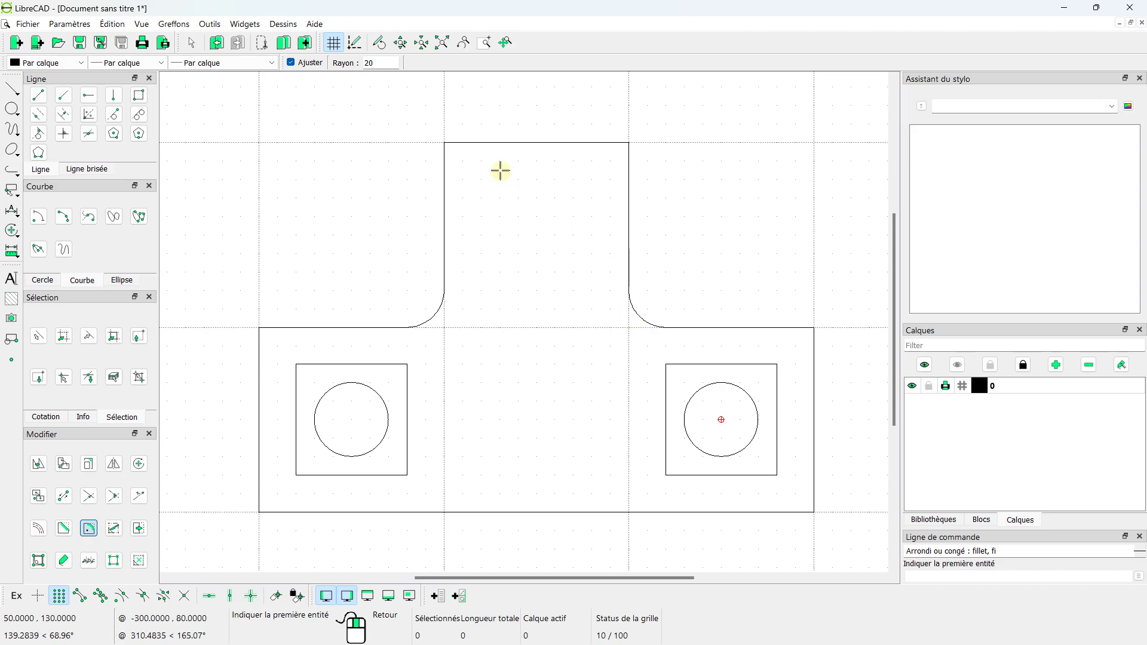
pyautogui.click(445, 162)
pyautogui.click(457, 147)
pyautogui.click(595, 142)
pyautogui.click(627, 180)
# Step: Fillet the base's four outer corners with radius 20
pyautogui.click(792, 328)
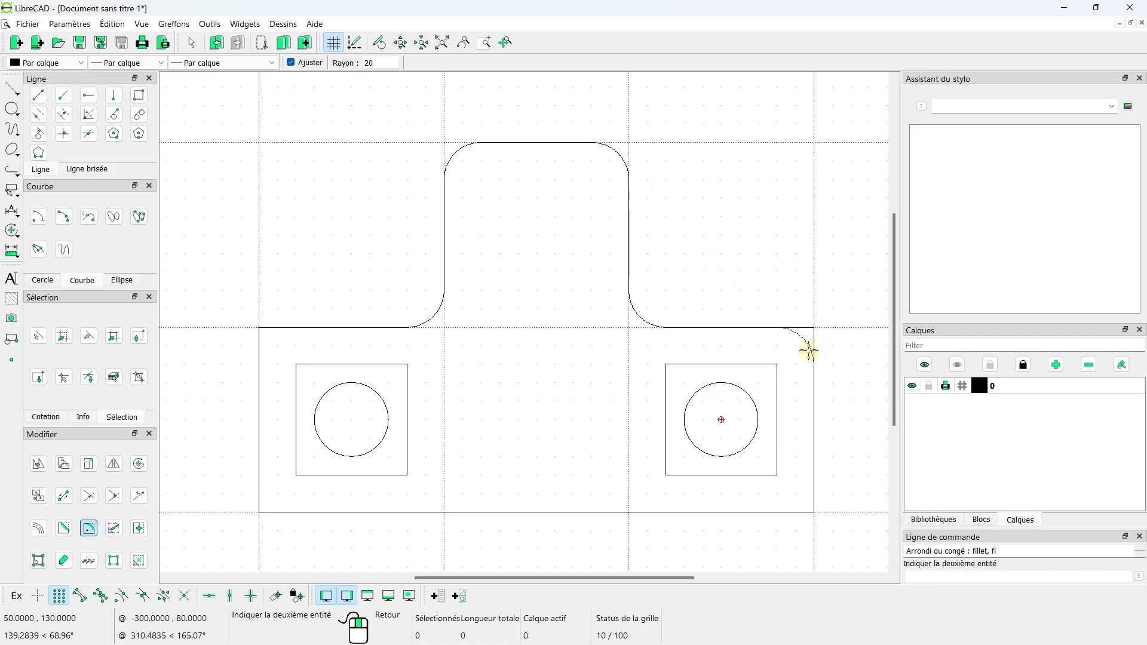
pyautogui.click(808, 347)
pyautogui.click(285, 328)
pyautogui.click(261, 353)
pyautogui.click(260, 478)
pyautogui.click(280, 511)
pyautogui.click(812, 488)
pyautogui.click(773, 511)
pyautogui.scroll(-1, 665, 259)
pyautogui.scroll(-1, 603, 228)
pyautogui.scroll(-1, 603, 228)
pyautogui.scroll(1, 515, 257)
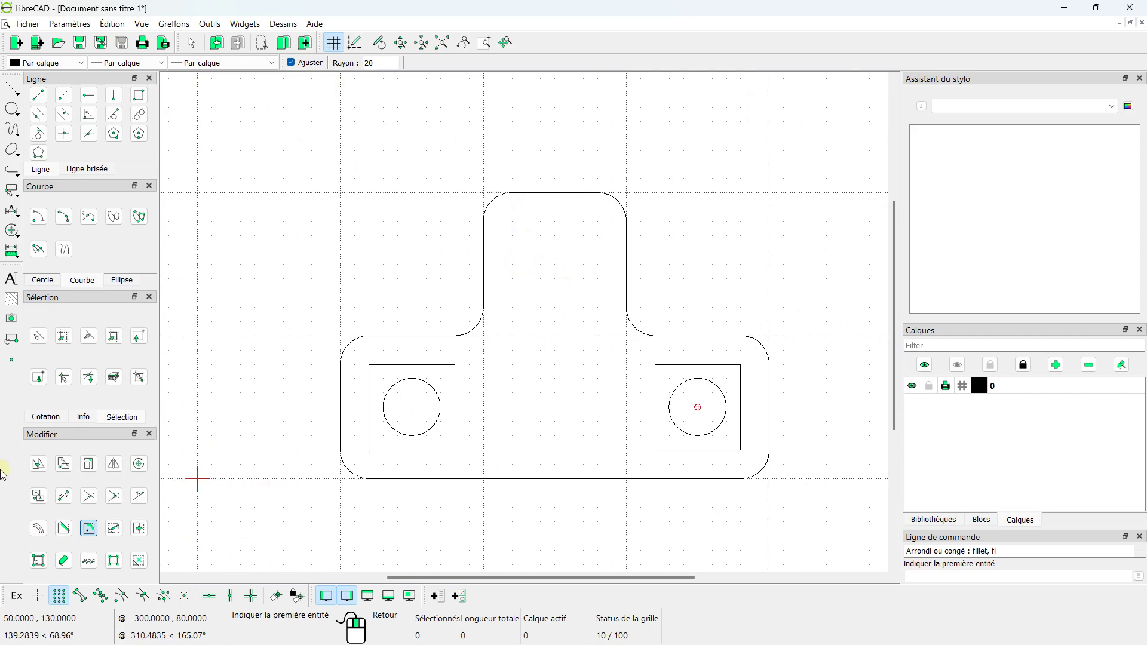
pyautogui.scroll(1, 598, 294)
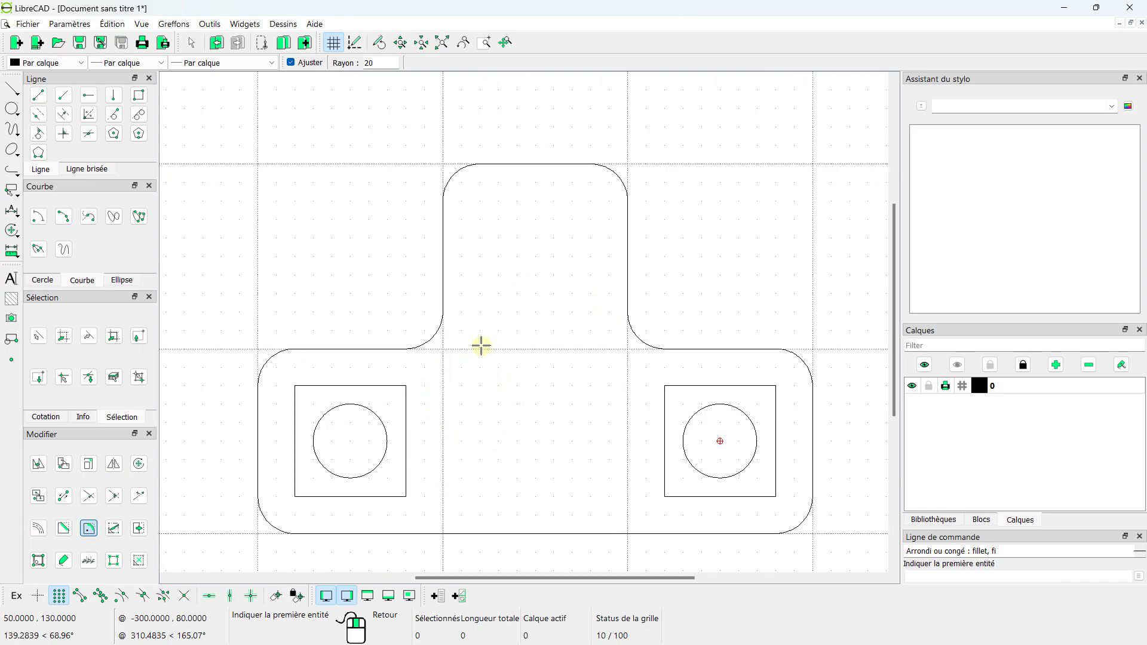
pyautogui.scroll(-1, 684, 235)
pyautogui.scroll(-1, 658, 236)
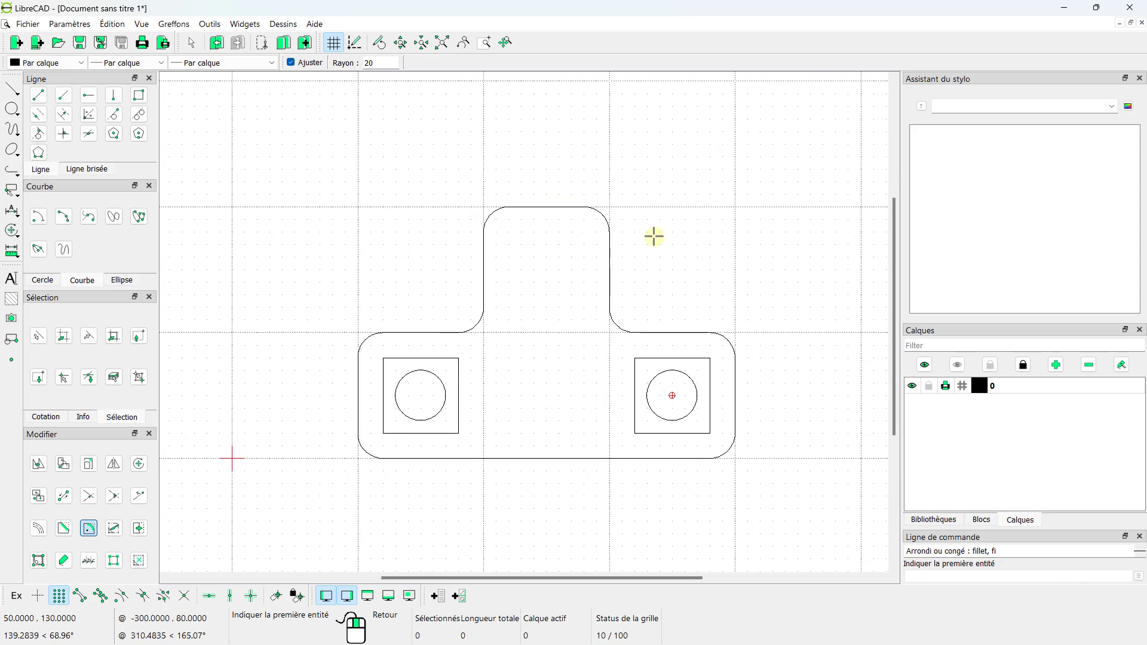
pyautogui.scroll(1, 461, 257)
pyautogui.scroll(1, 502, 250)
pyautogui.scroll(3, 526, 248)
pyautogui.scroll(-3, 565, 242)
pyautogui.moveTo(574, 243); pyautogui.dragTo(527, 178, button='middle')
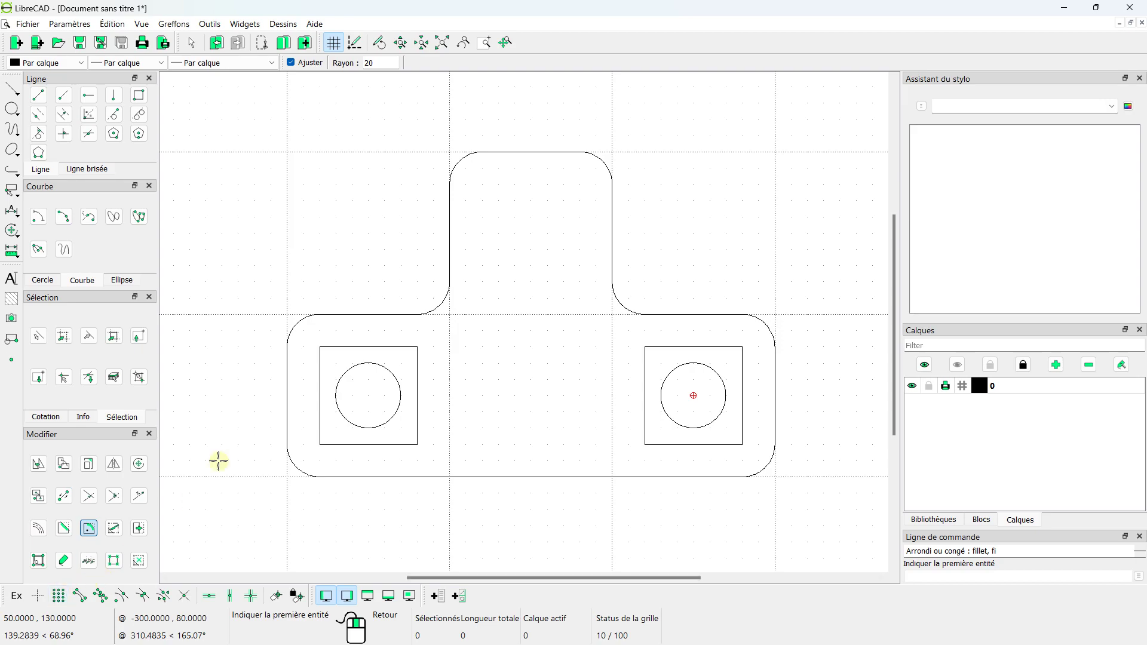
pyautogui.scroll(1, 550, 196)
# Step: Hide the grid and select the spline-through-points tool
pyautogui.click(335, 44)
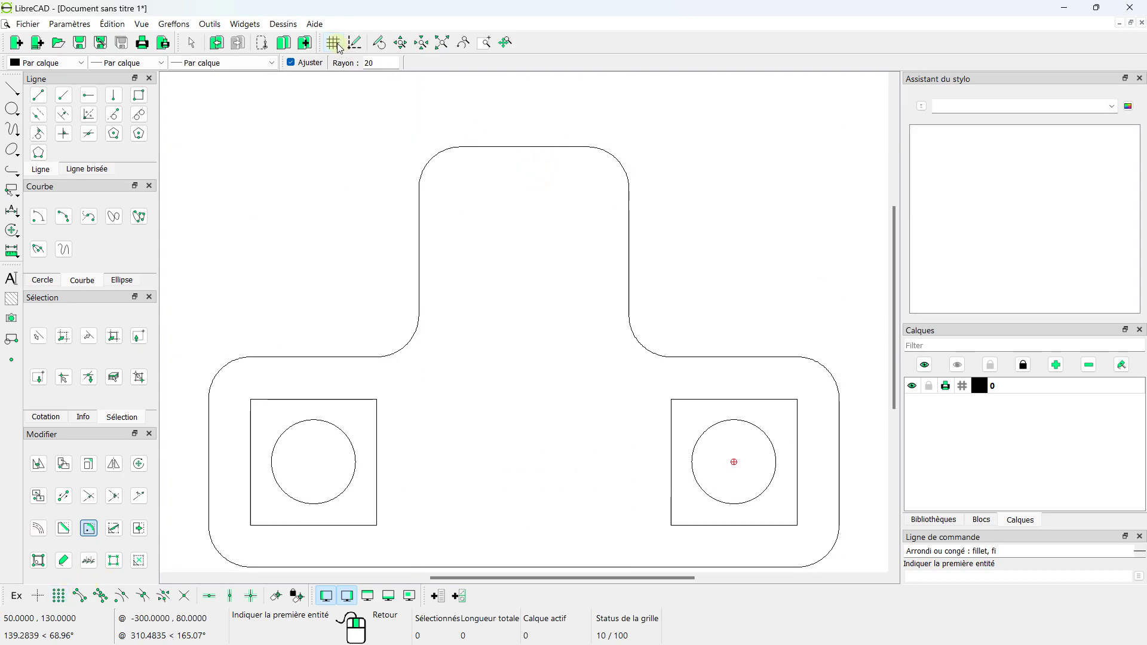
pyautogui.click(14, 129)
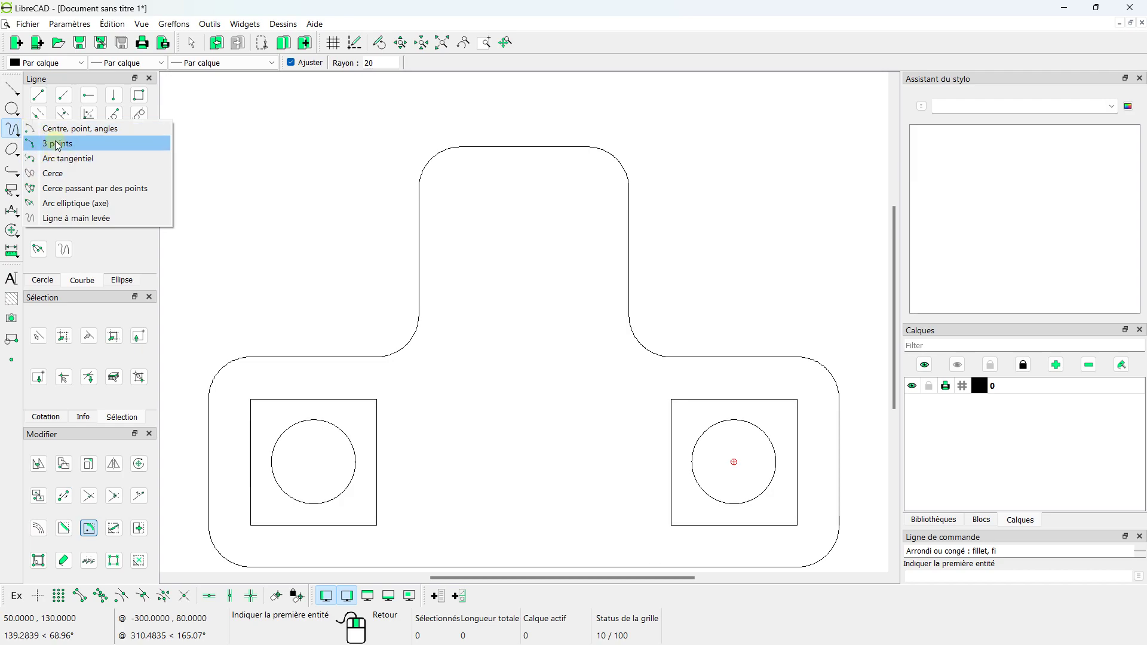
pyautogui.click(53, 174)
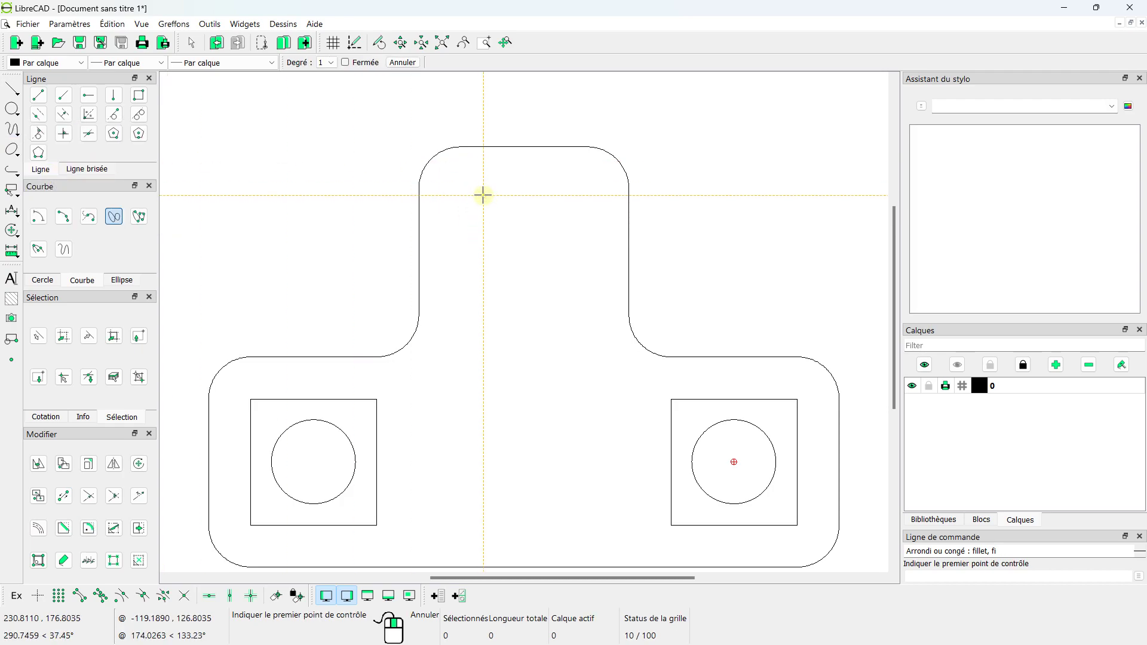
pyautogui.click(138, 216)
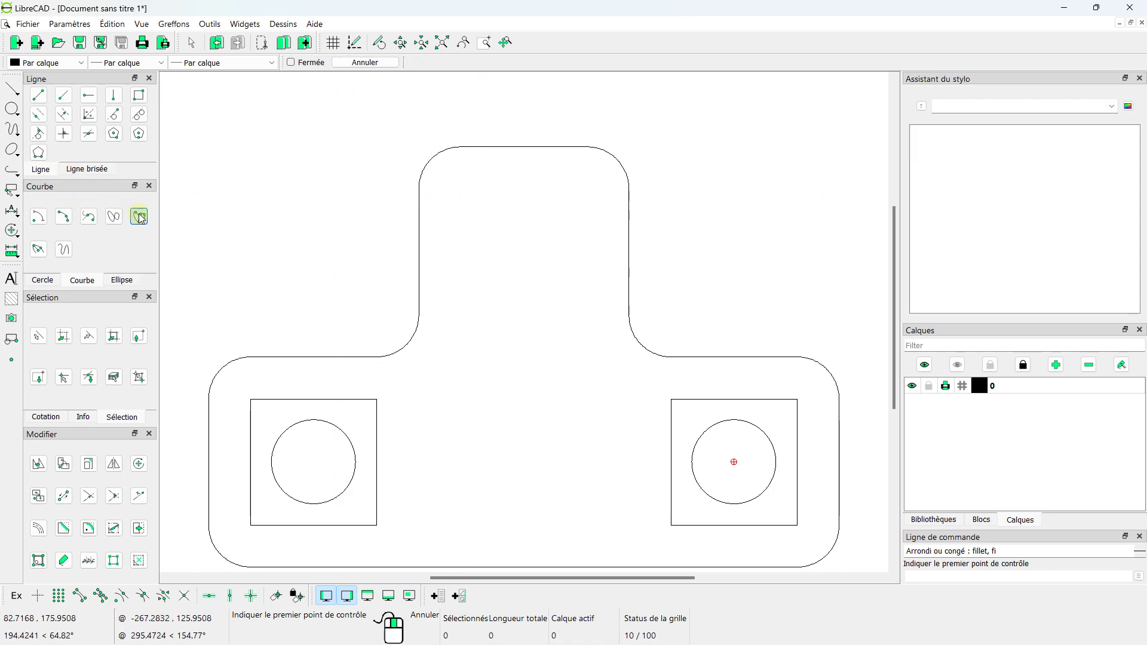
# Step: Place twelve spline points in a wavy loop down the plate's centre
pyautogui.click(478, 192)
pyautogui.click(563, 225)
pyautogui.click(552, 274)
pyautogui.click(568, 329)
pyautogui.click(556, 398)
pyautogui.click(588, 460)
pyautogui.click(549, 503)
pyautogui.click(468, 492)
pyautogui.click(449, 432)
pyautogui.click(500, 371)
pyautogui.click(484, 303)
pyautogui.click(482, 239)
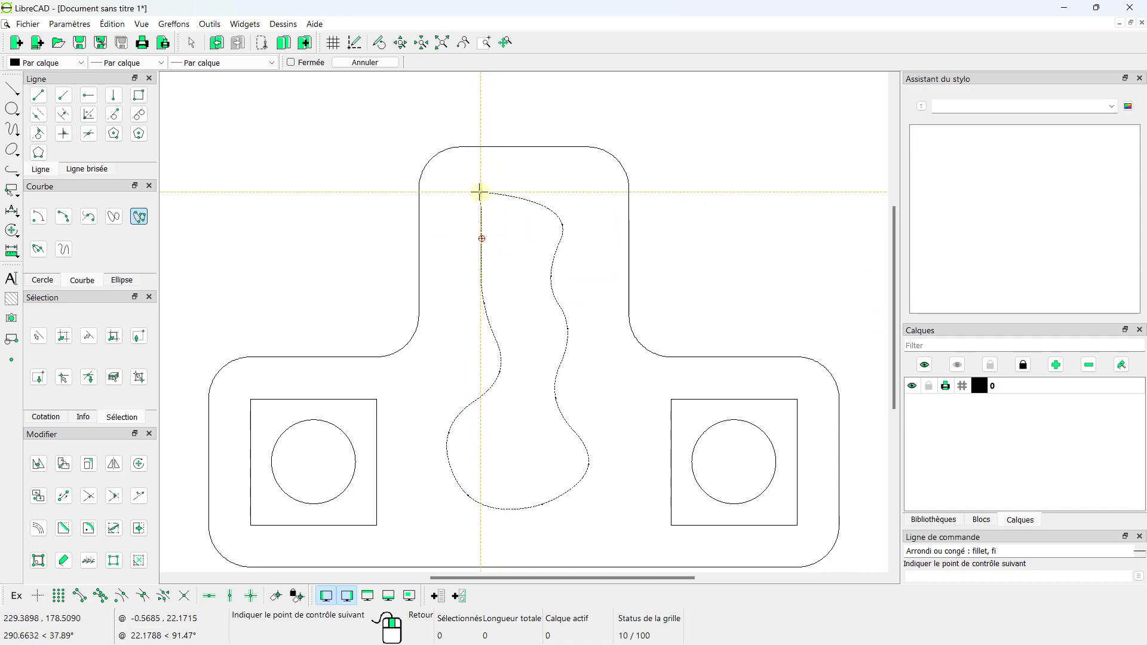
# Step: Make the spline closed with Fermée and finish it
pyautogui.click(301, 64)
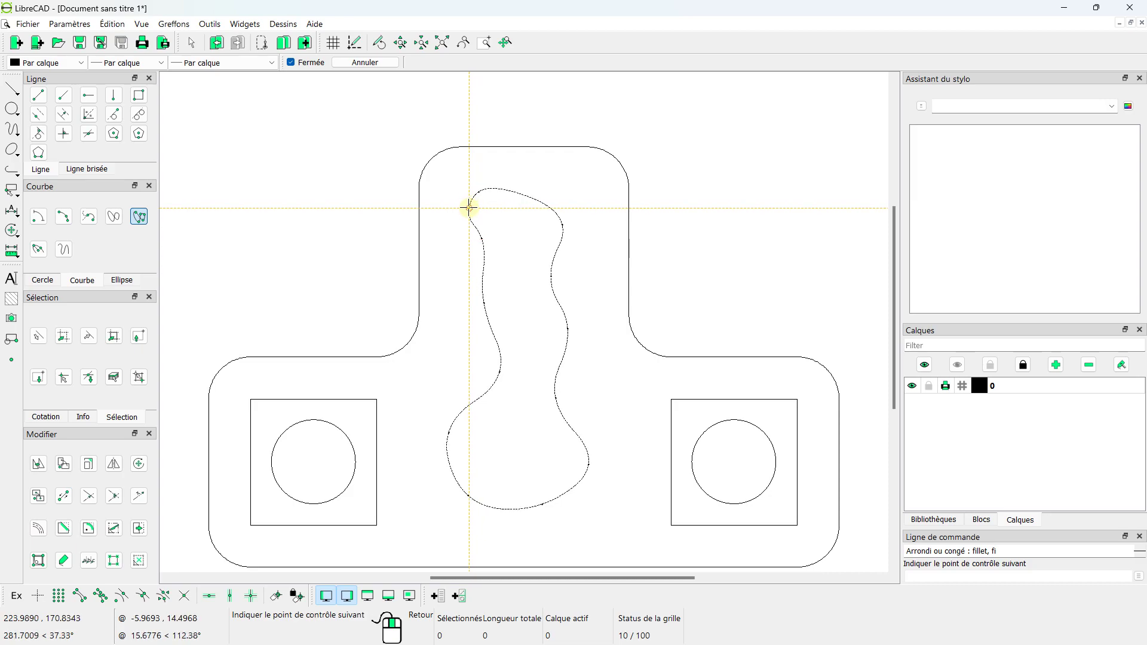
pyautogui.rightClick(468, 197)
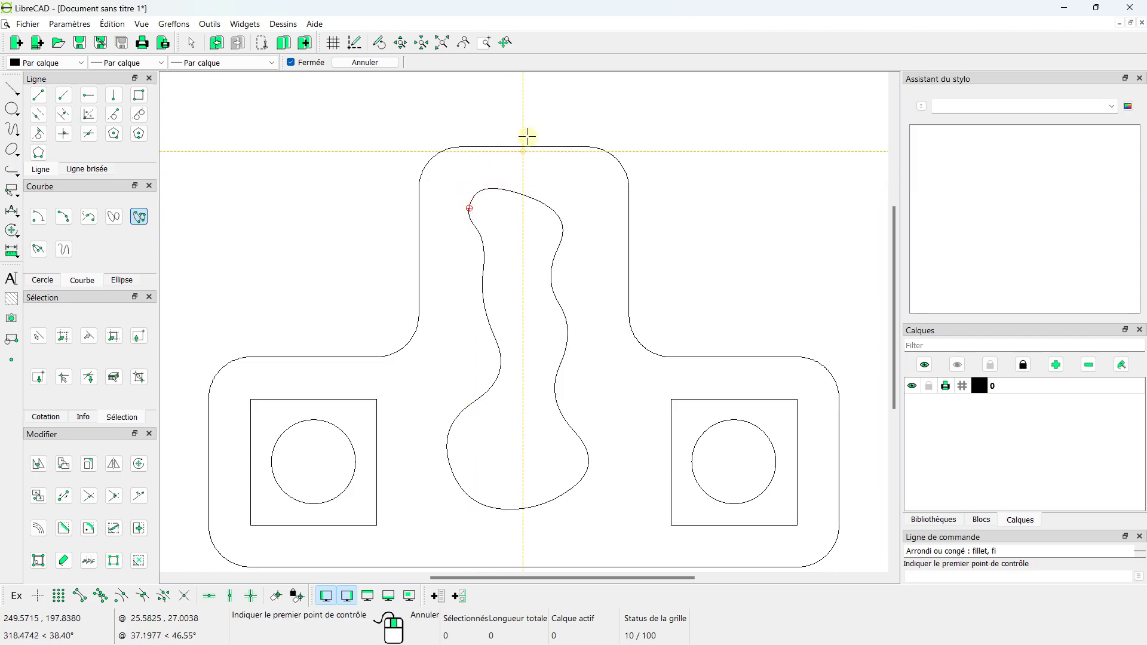
pyautogui.scroll(-2, 475, 301)
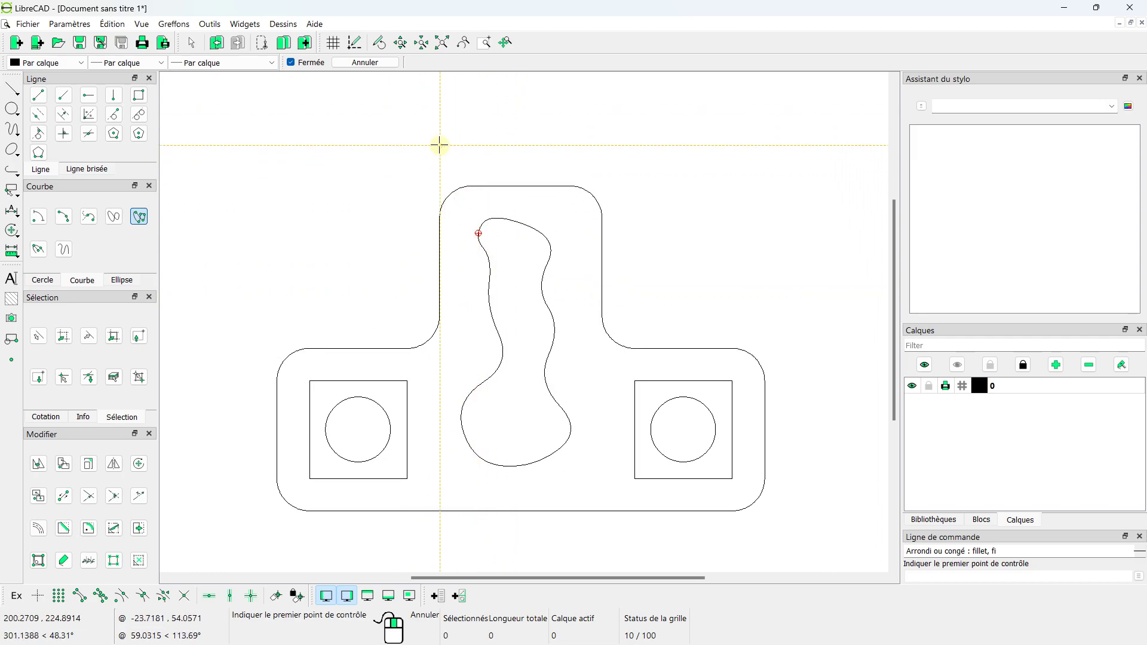
pyautogui.rightClick(440, 145)
pyautogui.scroll(-2, 442, 156)
pyautogui.scroll(-2, 453, 223)
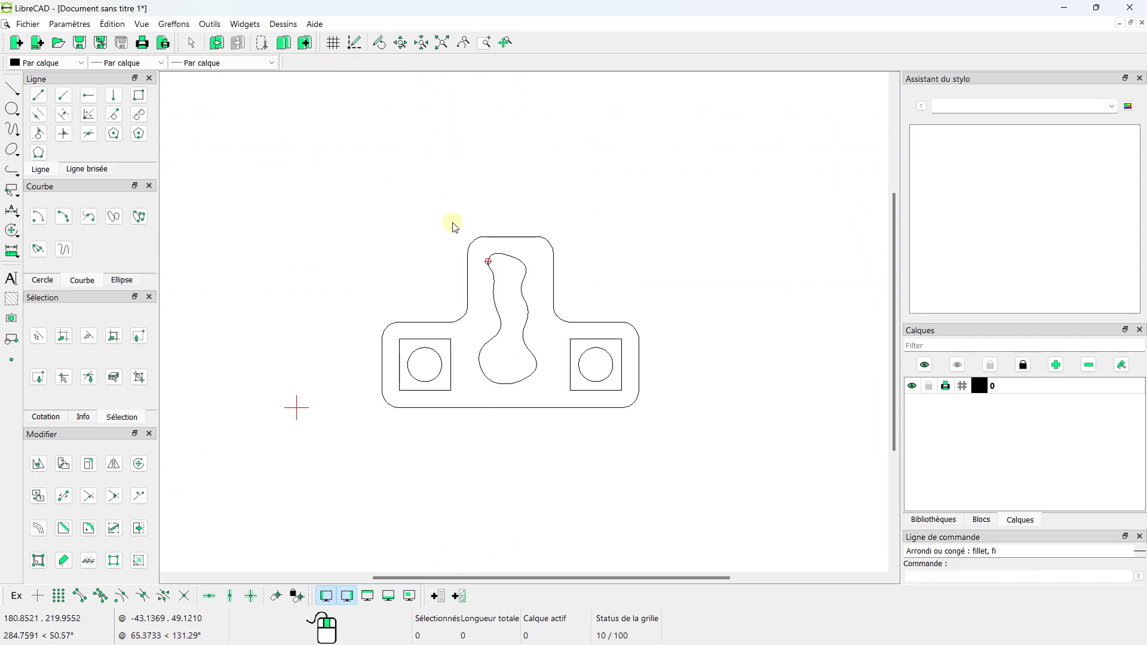
# Step: Turn on free snap and the grid, and cancel the line tool
pyautogui.click(40, 597)
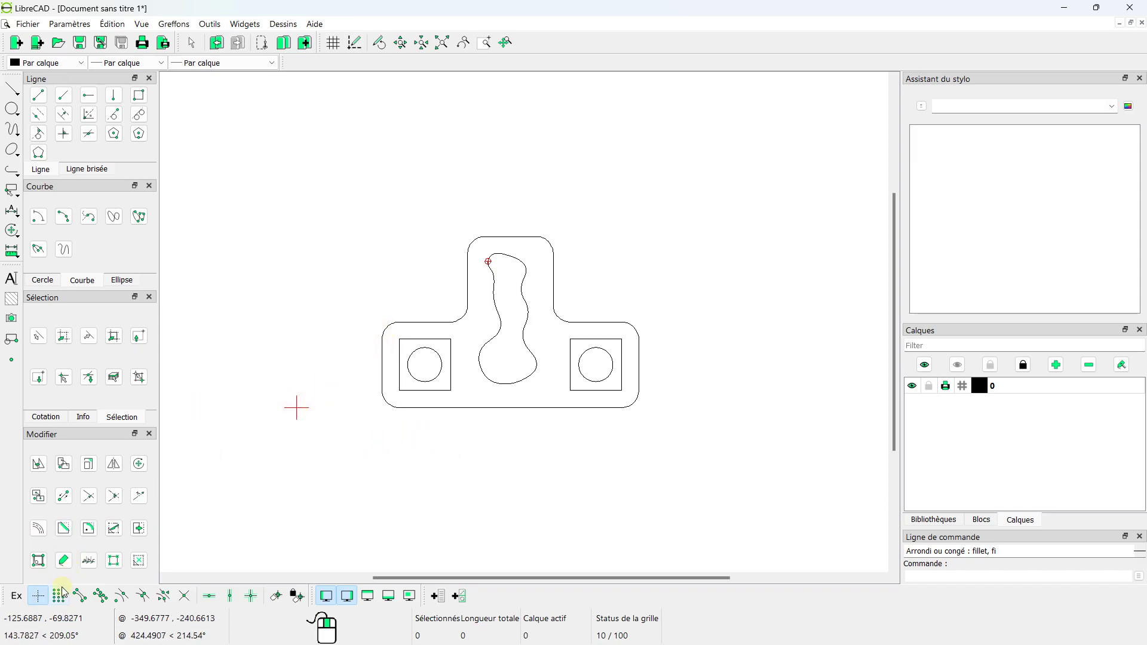
pyautogui.click(333, 42)
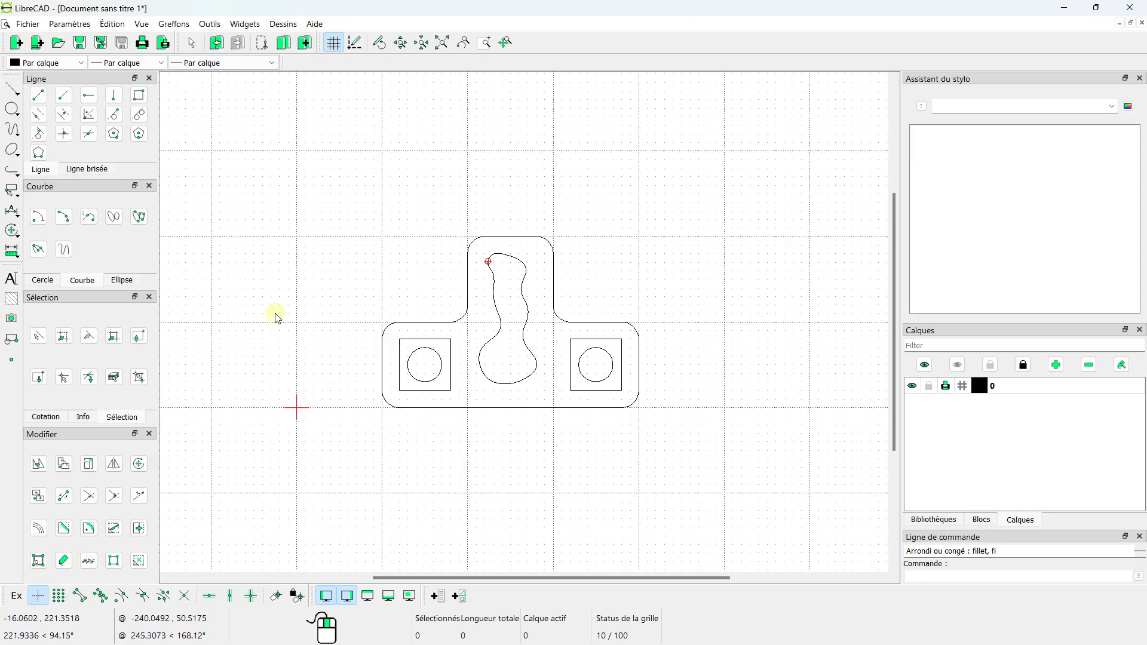
pyautogui.click(38, 95)
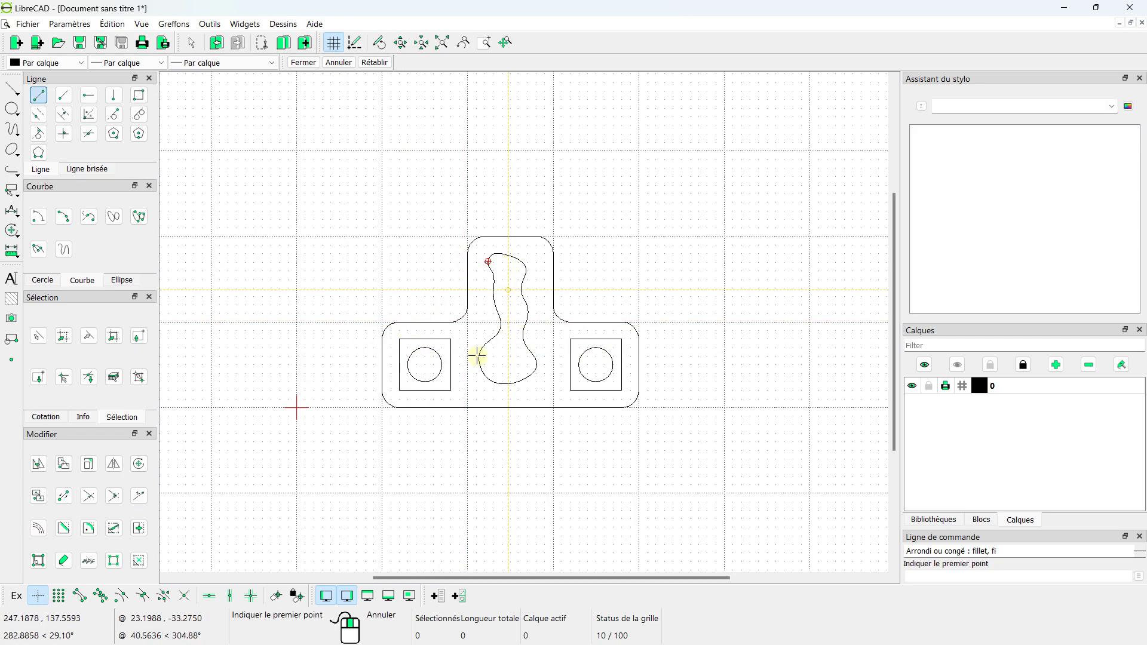
pyautogui.scroll(3, 239, 472)
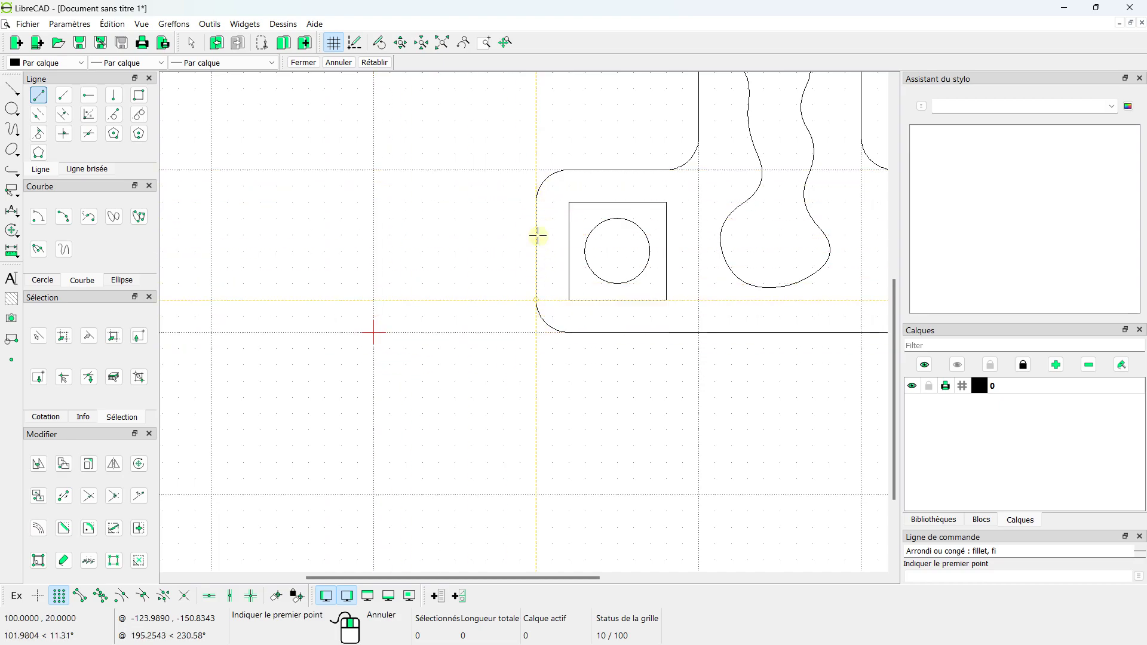
pyautogui.scroll(-5, 519, 332)
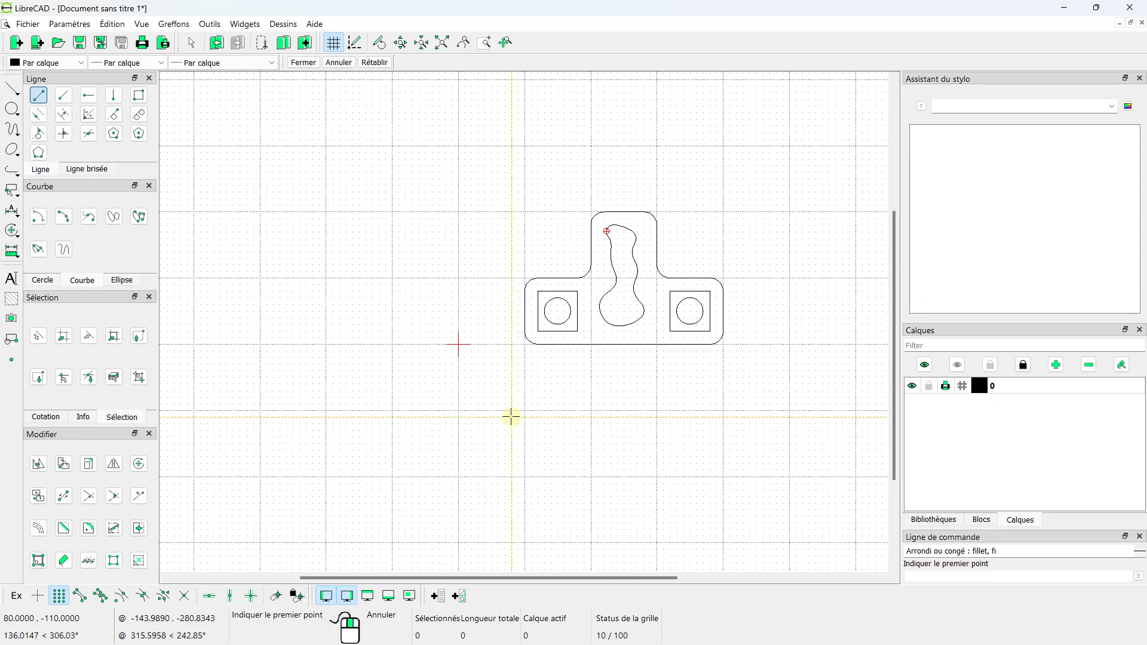
pyautogui.rightClick(511, 417)
# Step: Window-select all 29 entities of the drawing and delete them
pyautogui.moveTo(543, 333); pyautogui.dragTo(459, 343, button='middle')
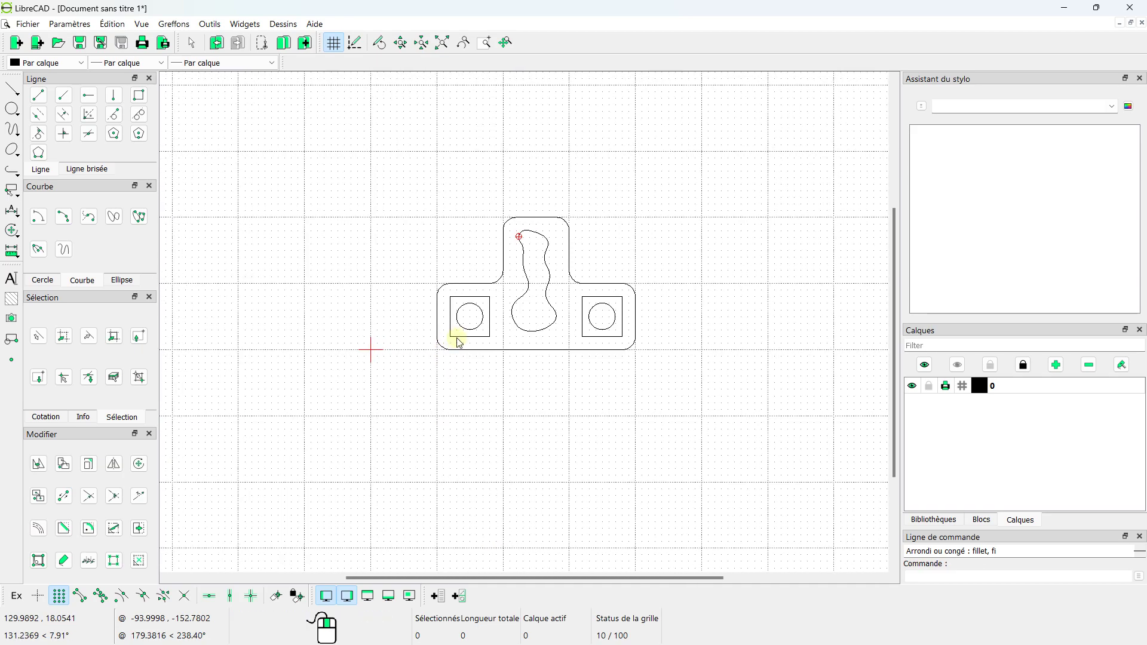
pyautogui.write('o')
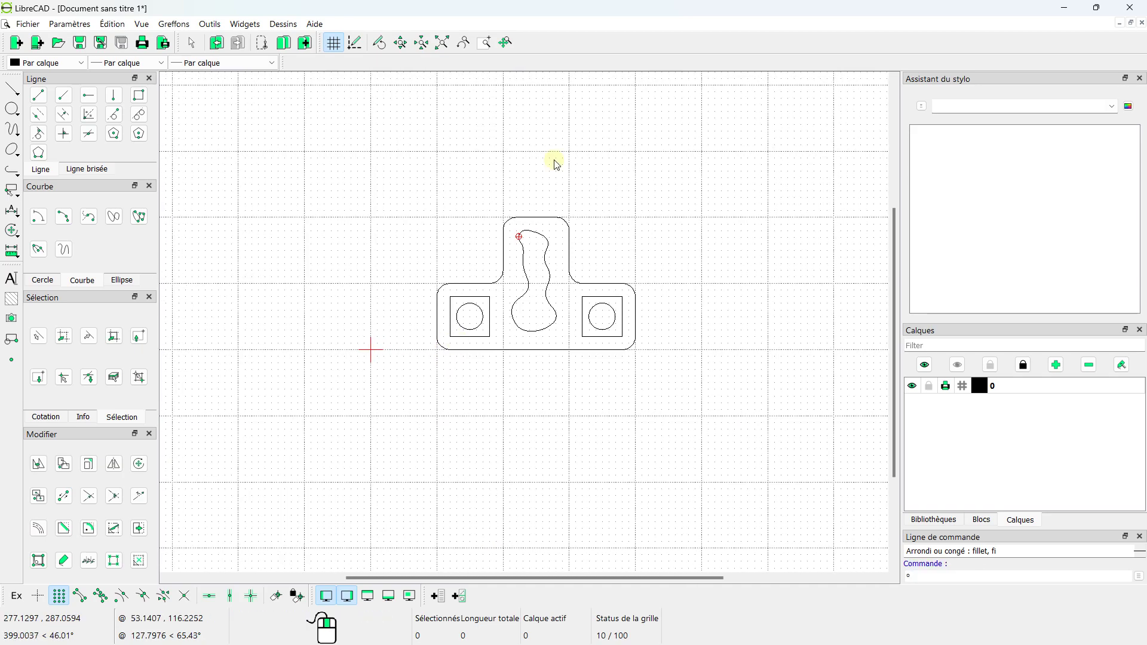
pyautogui.scroll(2, 559, 191)
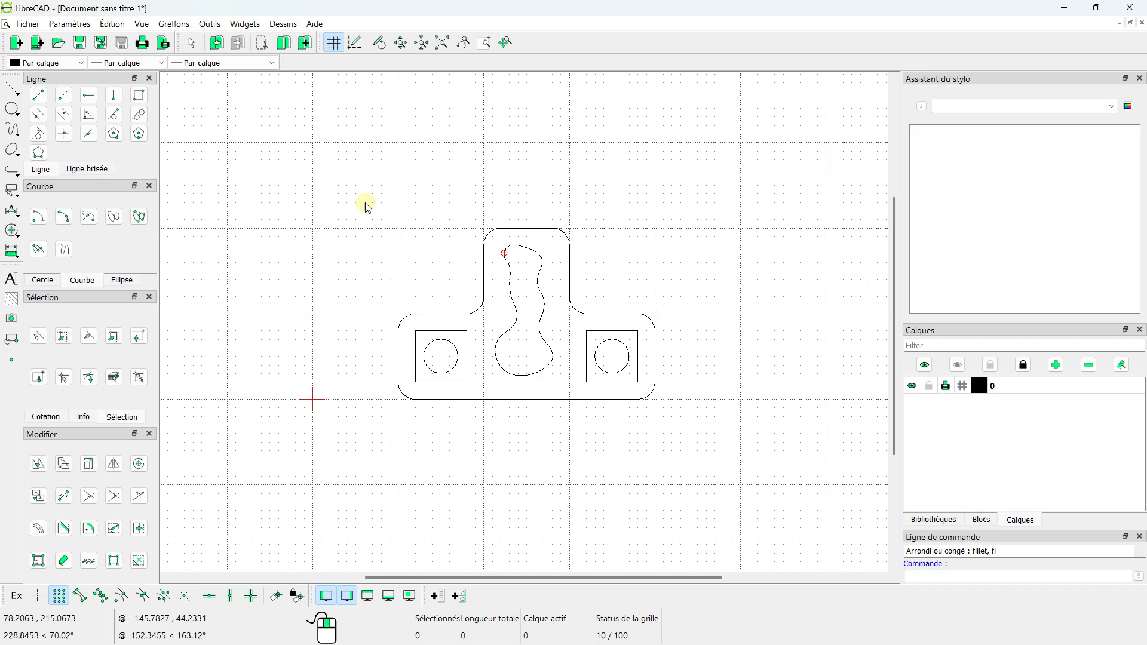
pyautogui.press('Return')
pyautogui.moveTo(425, 284); pyautogui.dragTo(725, 481)
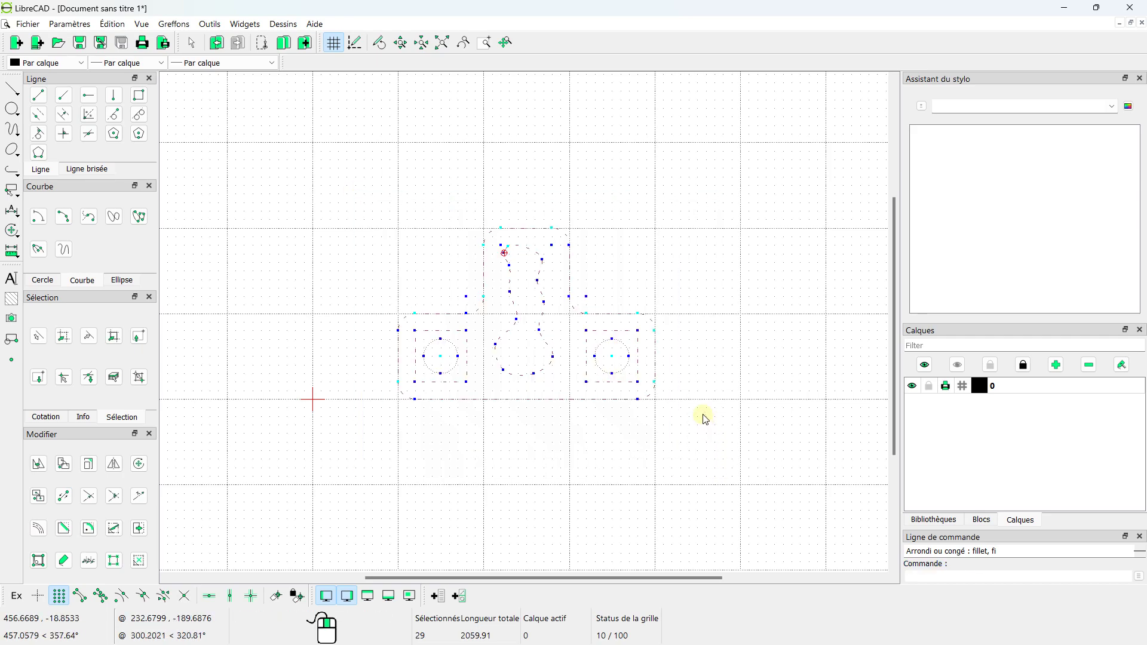
pyautogui.press('Delete')
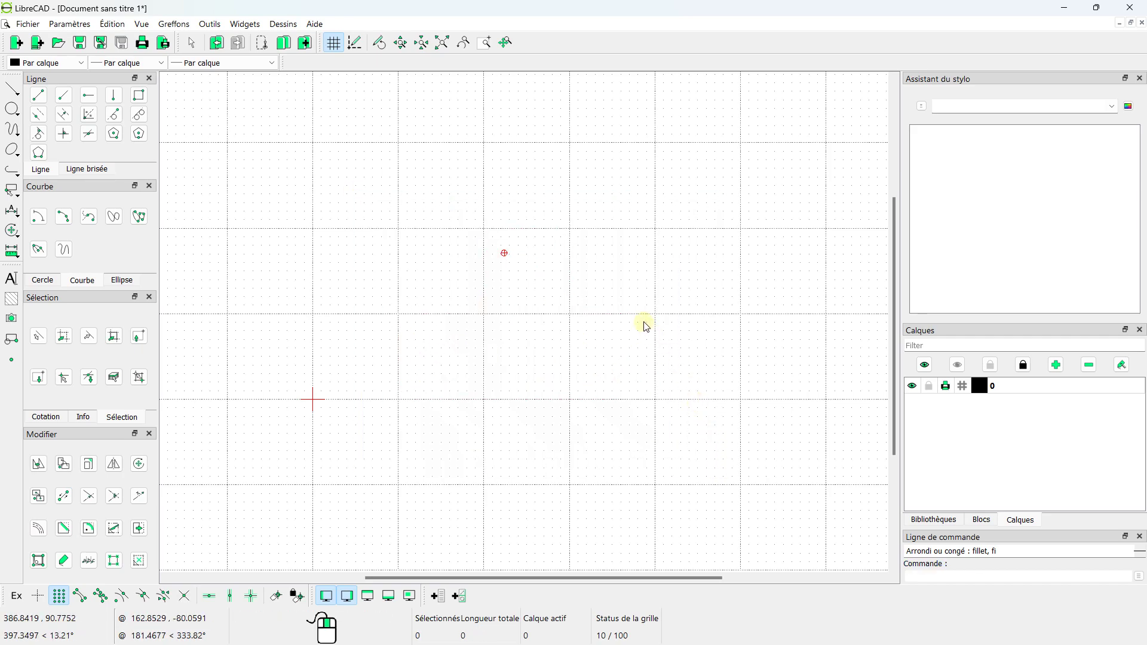